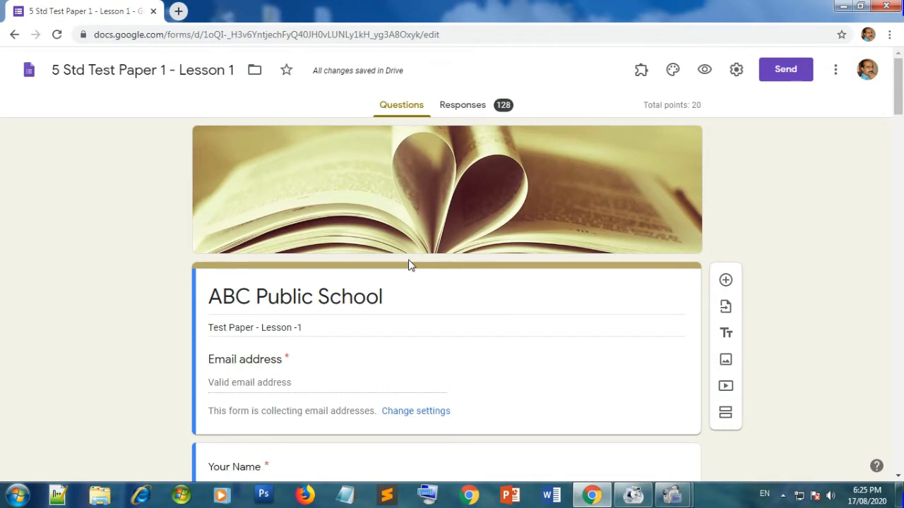
- Open the form's responses in the linked spreadsheet and look over the Score, Your Name and Class & Division columns
left_click(462, 112)
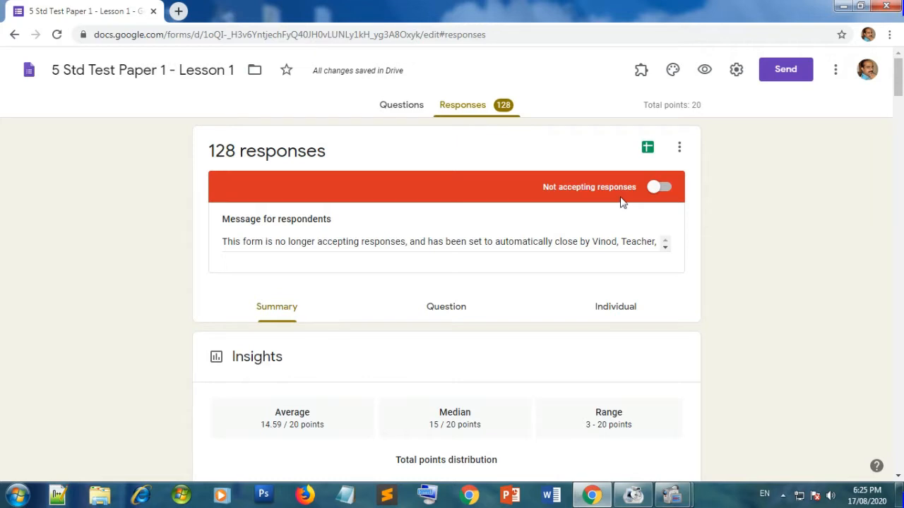
left_click(648, 150)
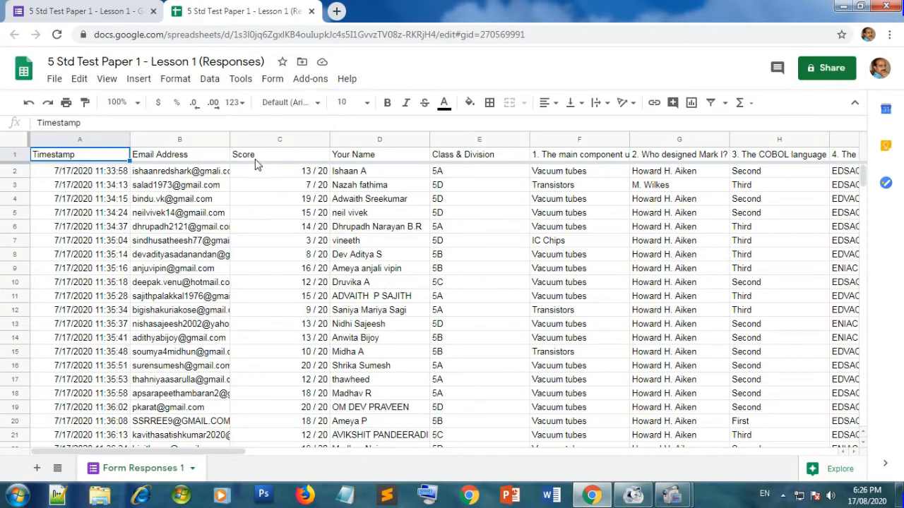
left_click(286, 142)
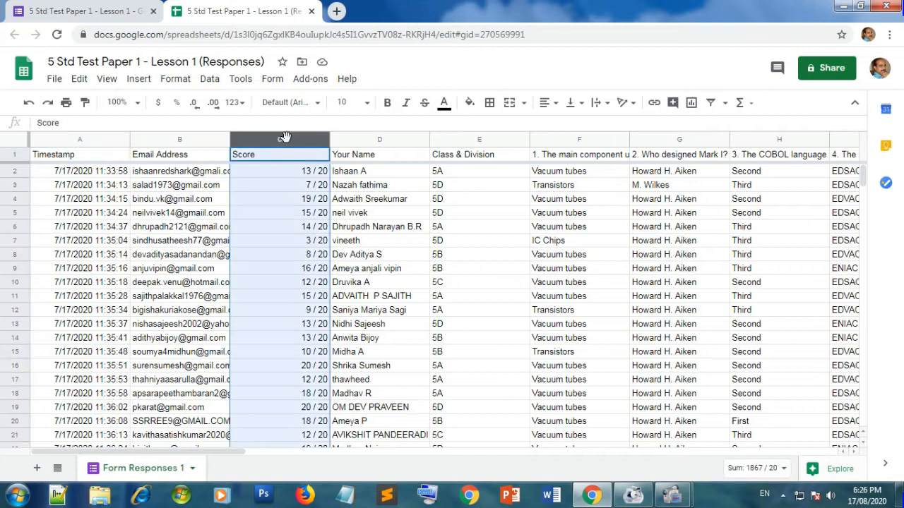
left_click(356, 141)
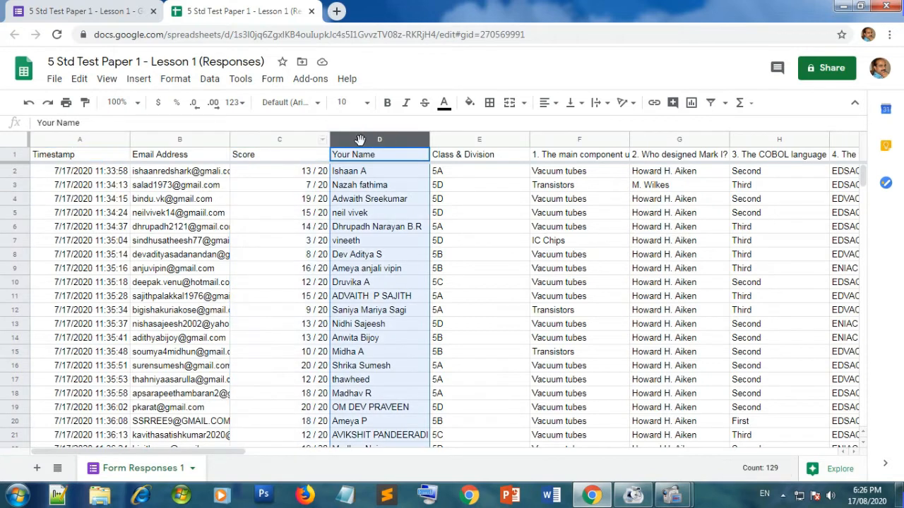
left_click(498, 140)
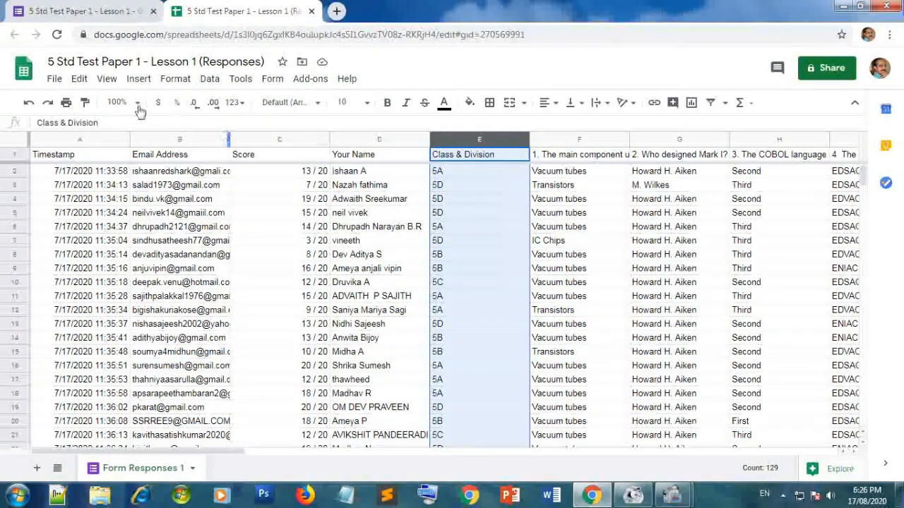
- Download the response spreadsheet in Microsoft Excel (.xlsx) format
left_click(55, 80)
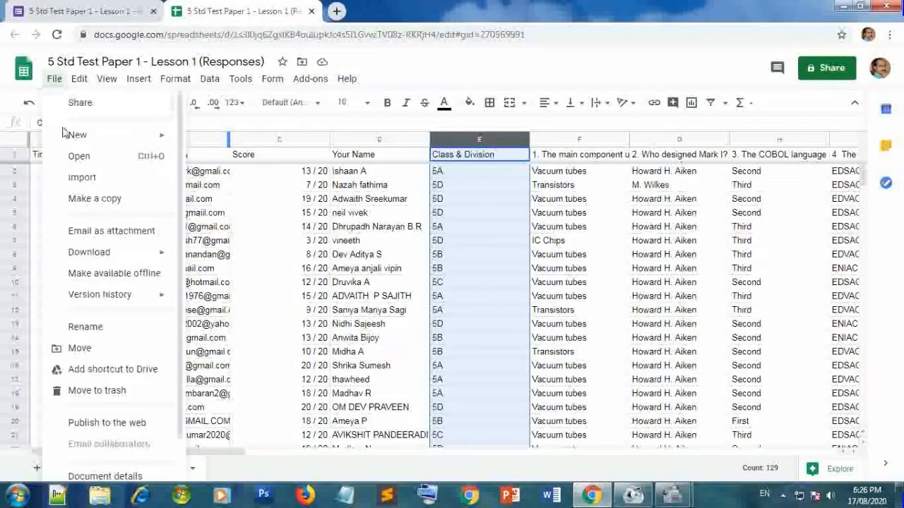
mouse_move(93, 260)
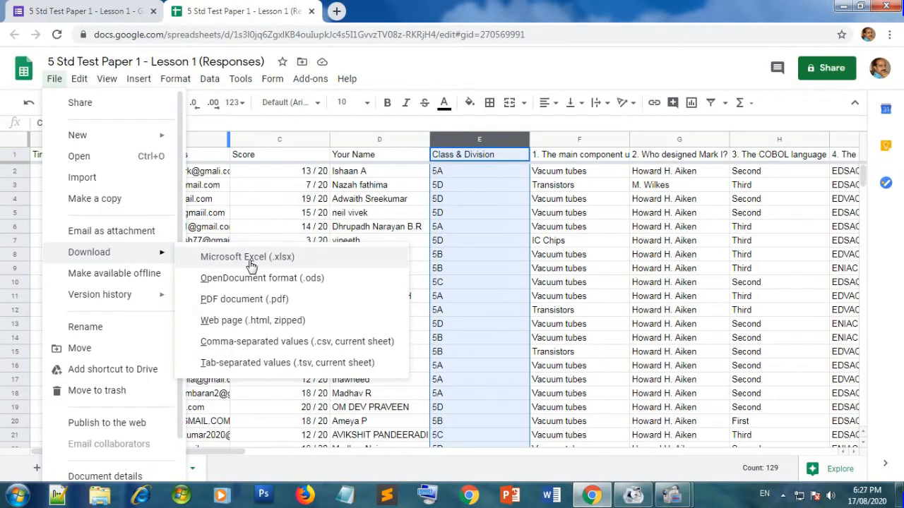
left_click(249, 259)
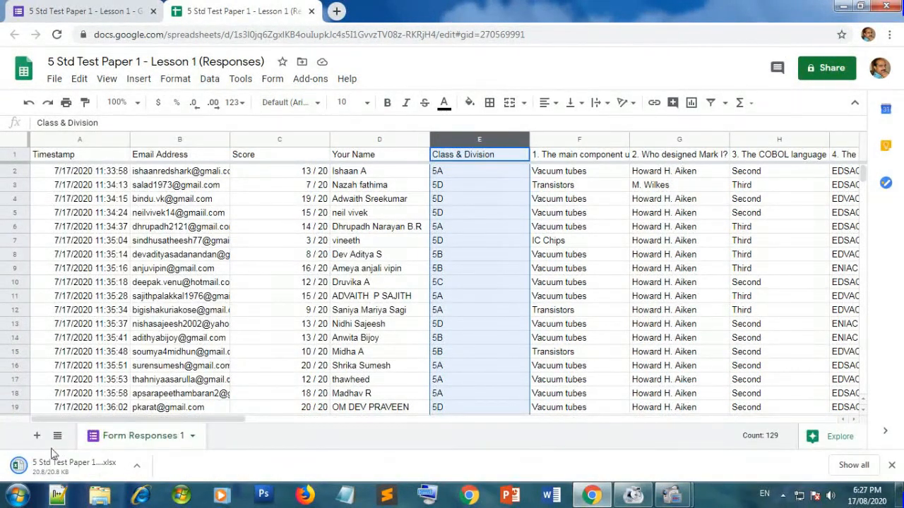
- Open the downloaded responses workbook from its folder in Excel and enable editing
left_click(31, 471)
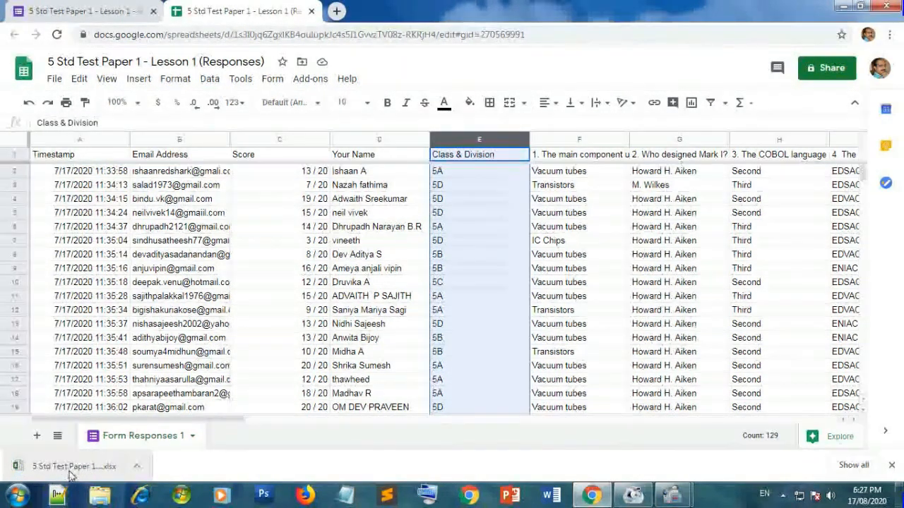
left_click(139, 472)
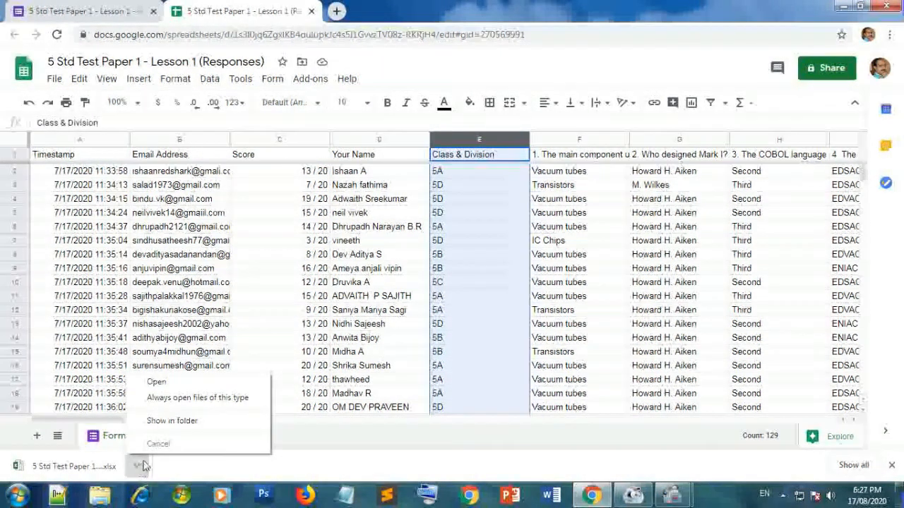
left_click(170, 422)
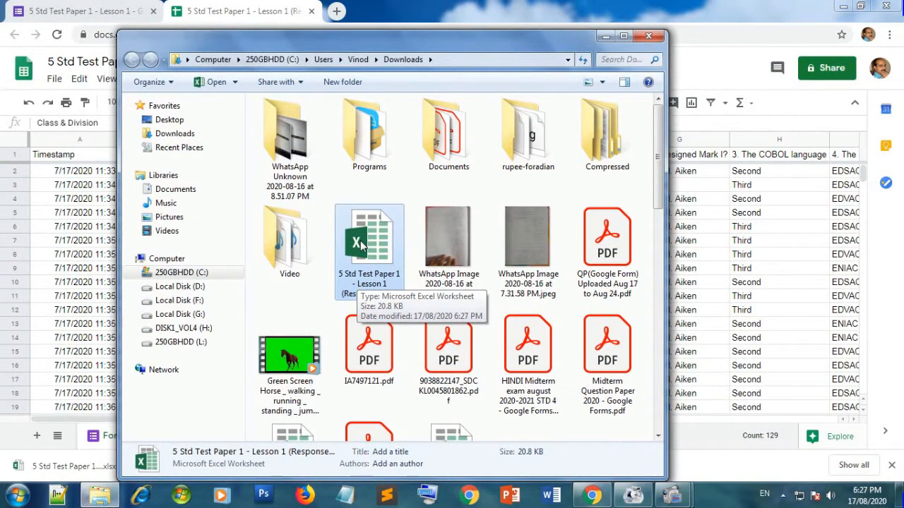
right_click(361, 244)
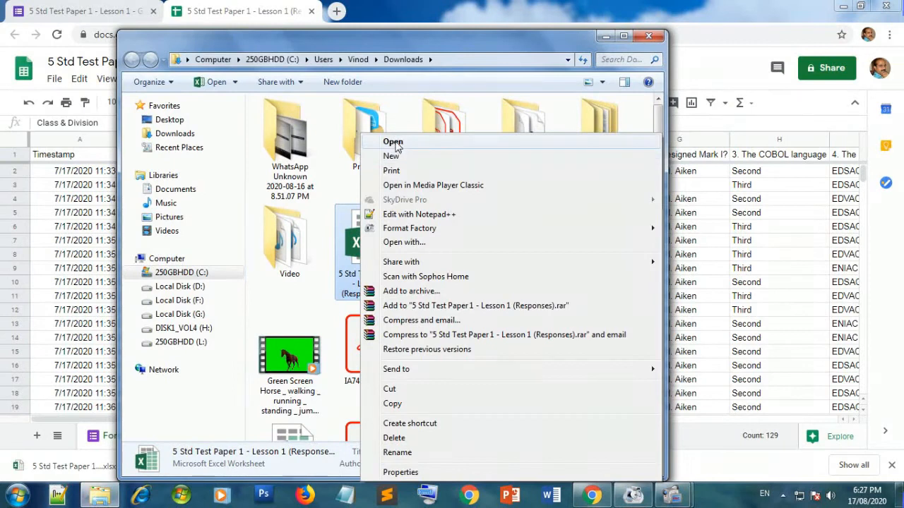
left_click(394, 142)
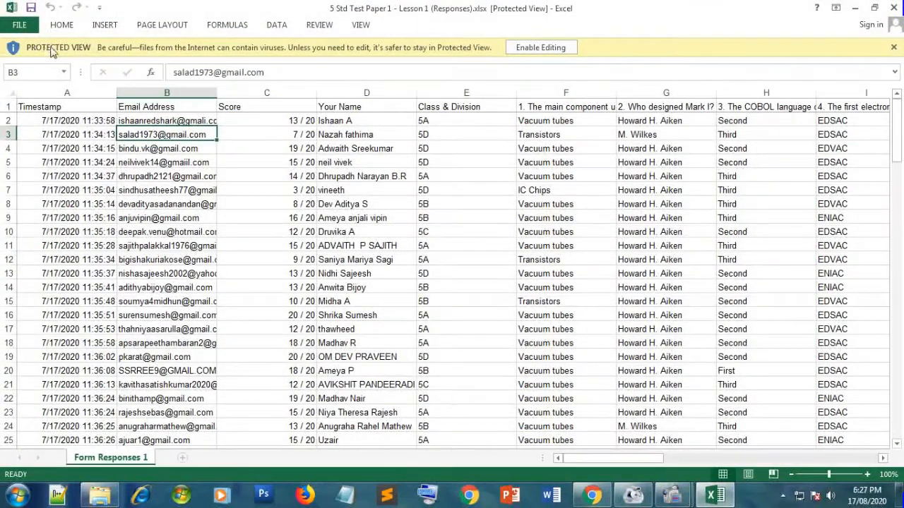
left_click(540, 48)
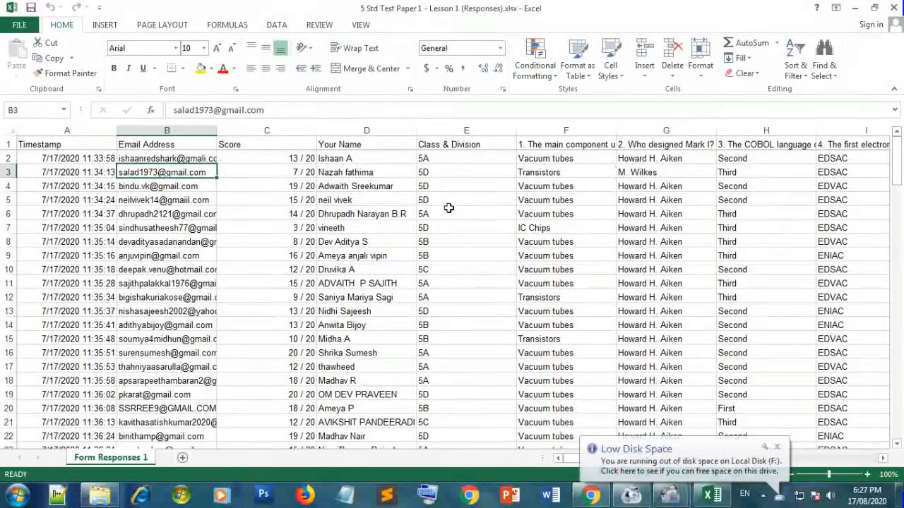
- Copy the Score, Your Name and Class & Division columns into a new worksheet, starting at cell A1
scroll(445, 218, "down", 1)
scroll(353, 190, "up", 1)
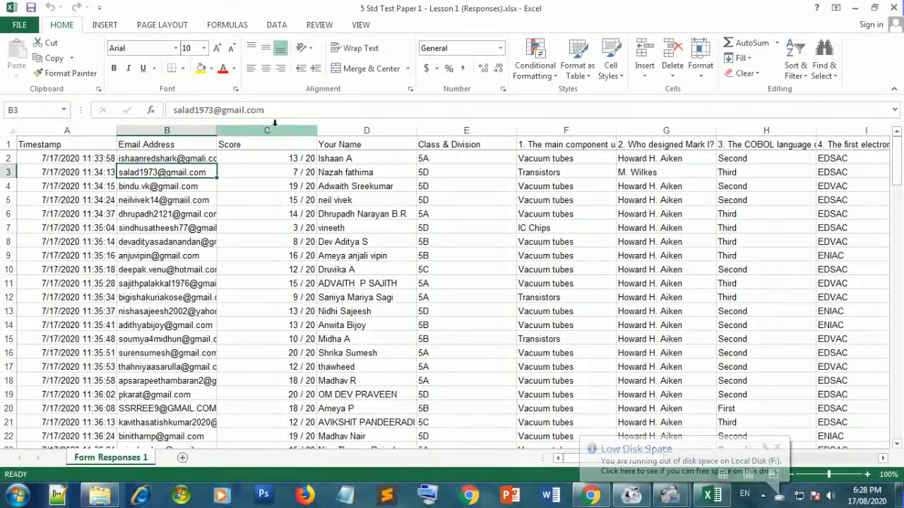
left_click(241, 147)
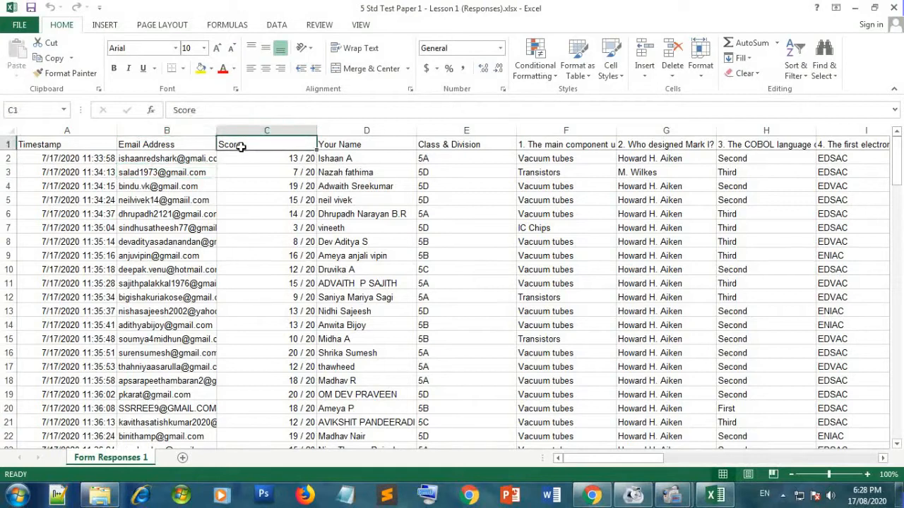
left_click(267, 131)
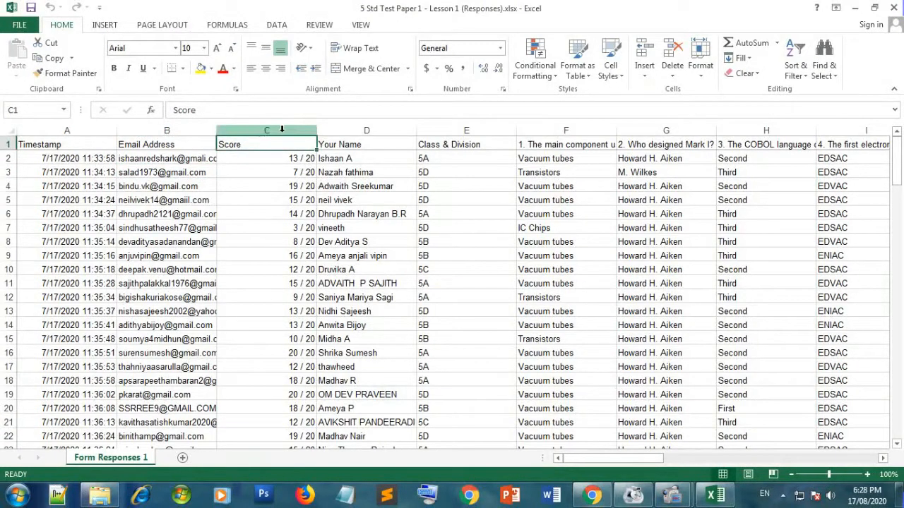
left_click(275, 130)
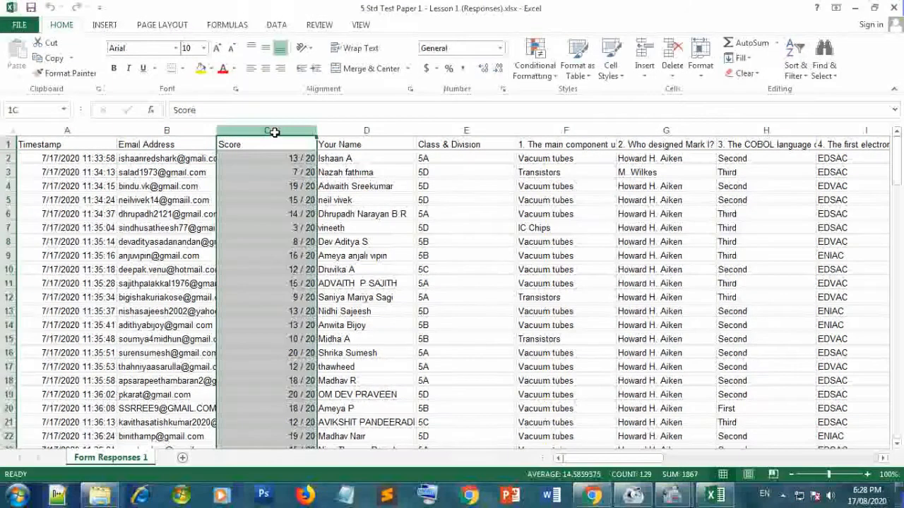
left_click_drag(279, 132, 451, 135)
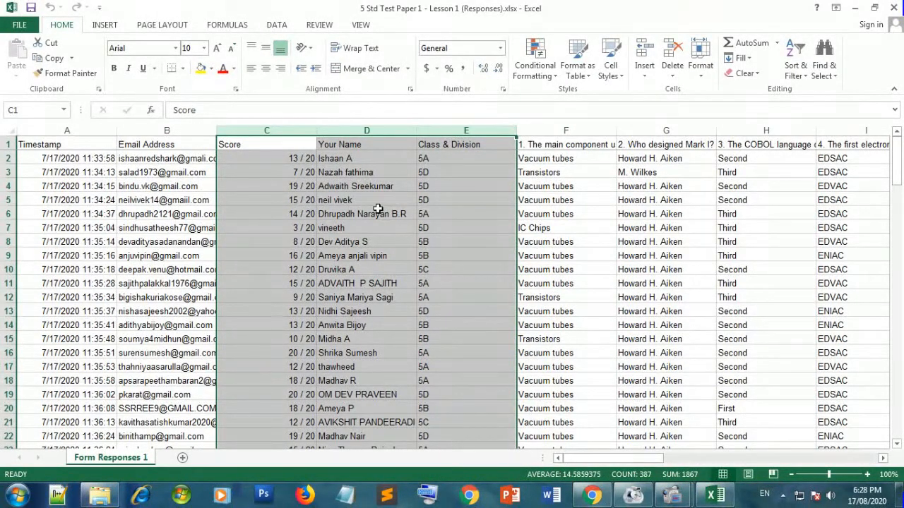
left_click(56, 59)
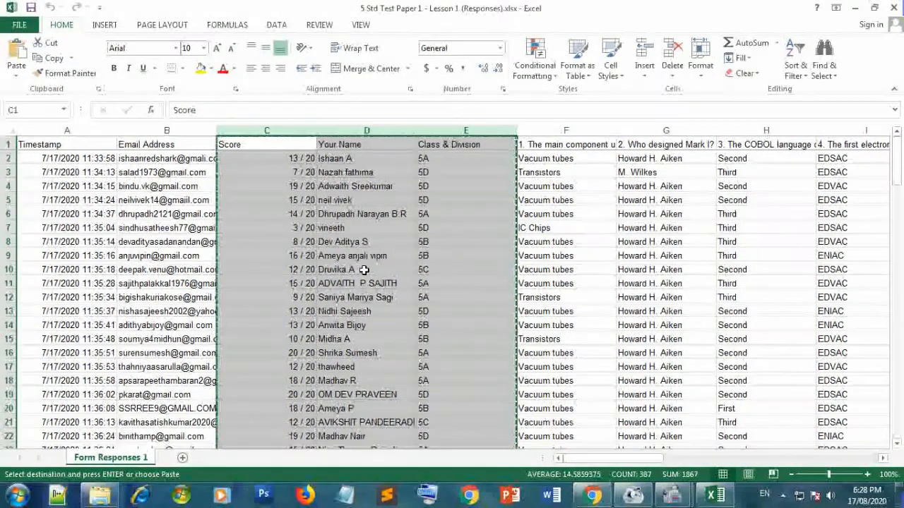
left_click(183, 459)
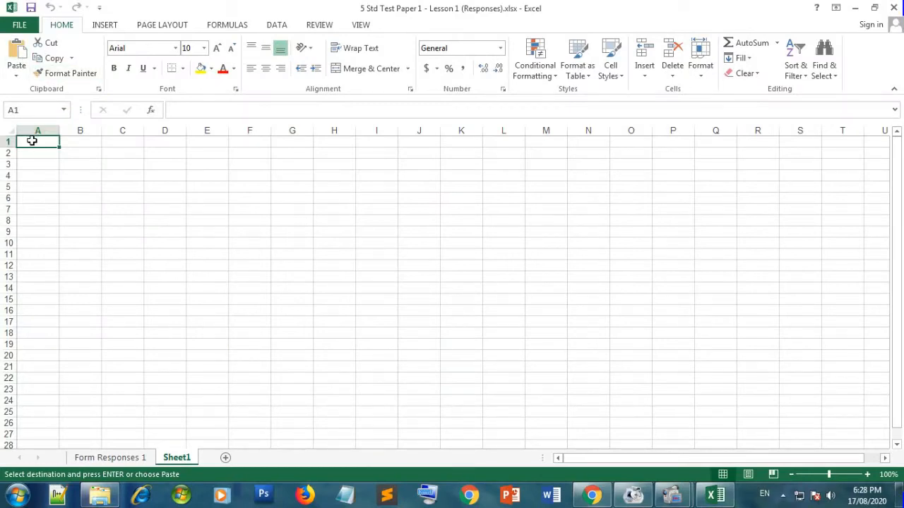
left_click(19, 57)
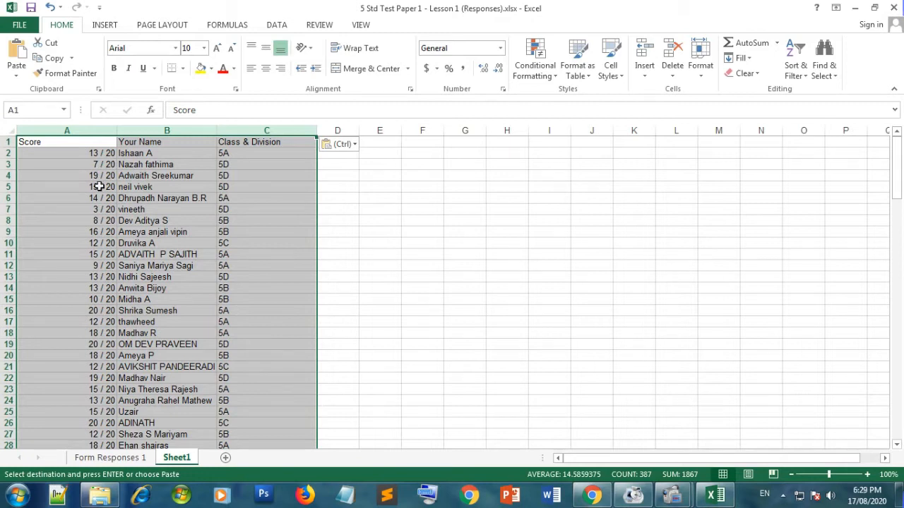
left_click(171, 142)
left_click(249, 142)
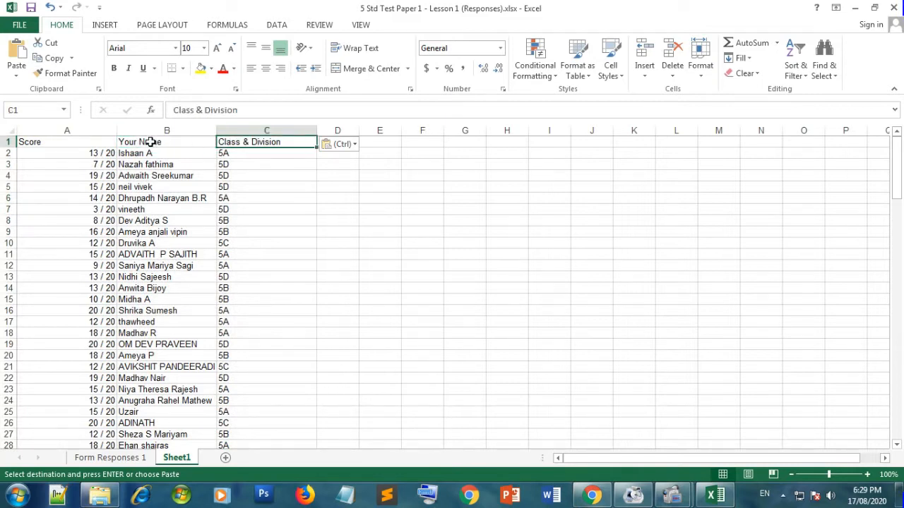
left_click(151, 142)
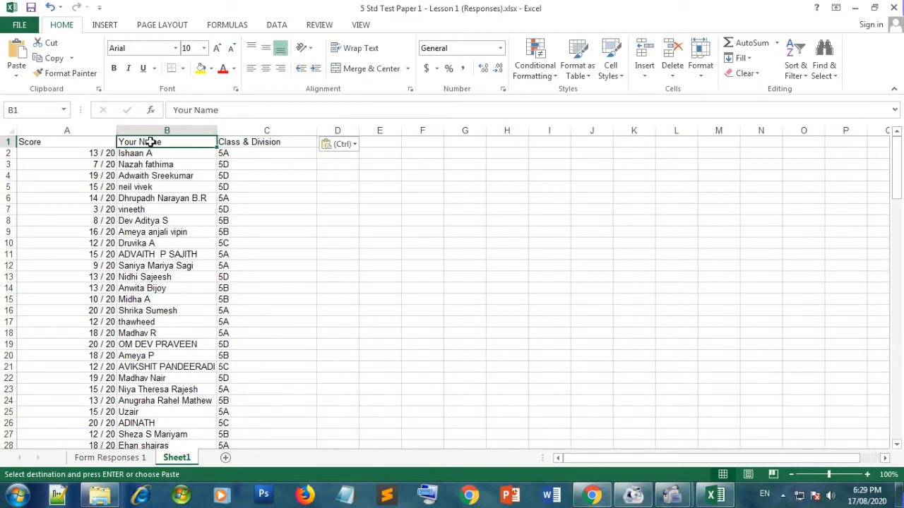
left_click(240, 142)
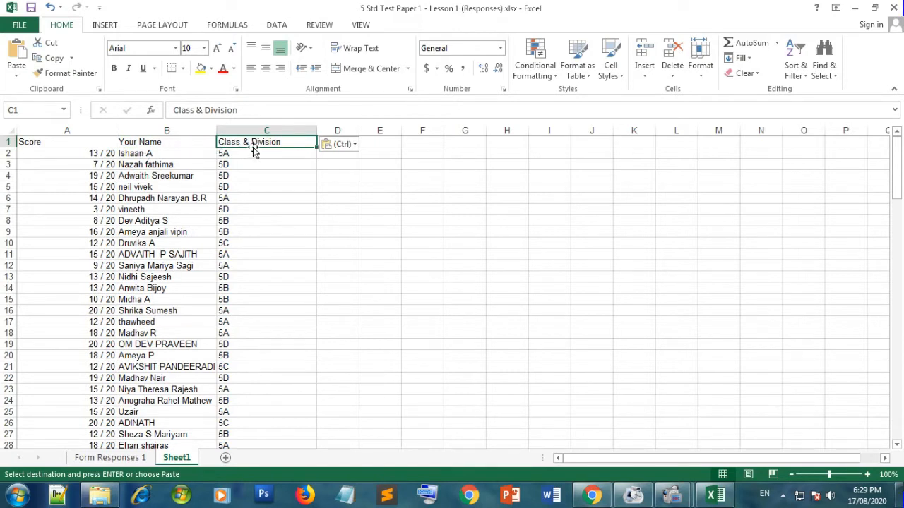
left_click(238, 185)
left_click(244, 145)
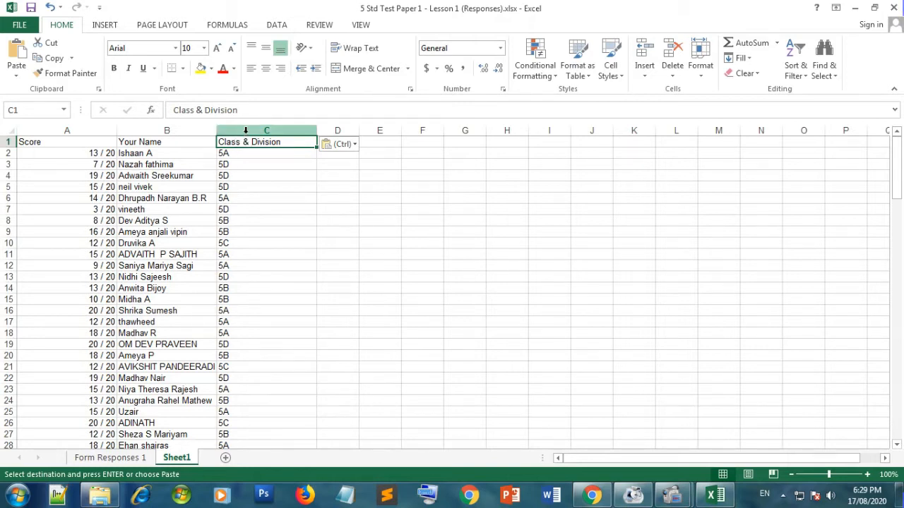
- Insert an empty column before the Class & Division column on the new sheet
left_click(246, 130)
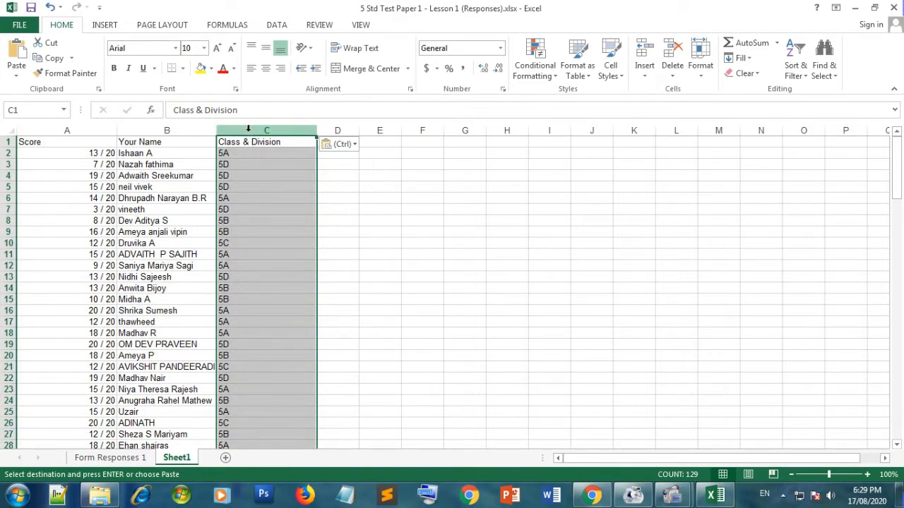
right_click(248, 132)
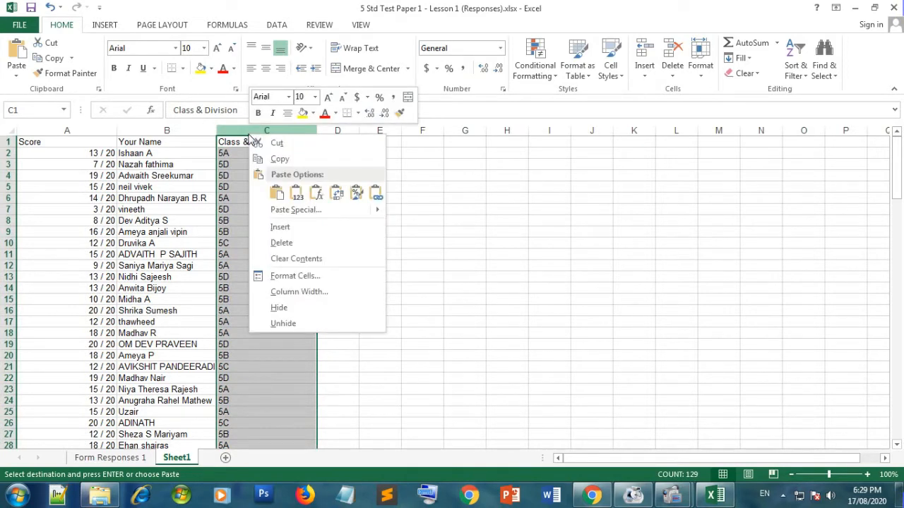
left_click(280, 227)
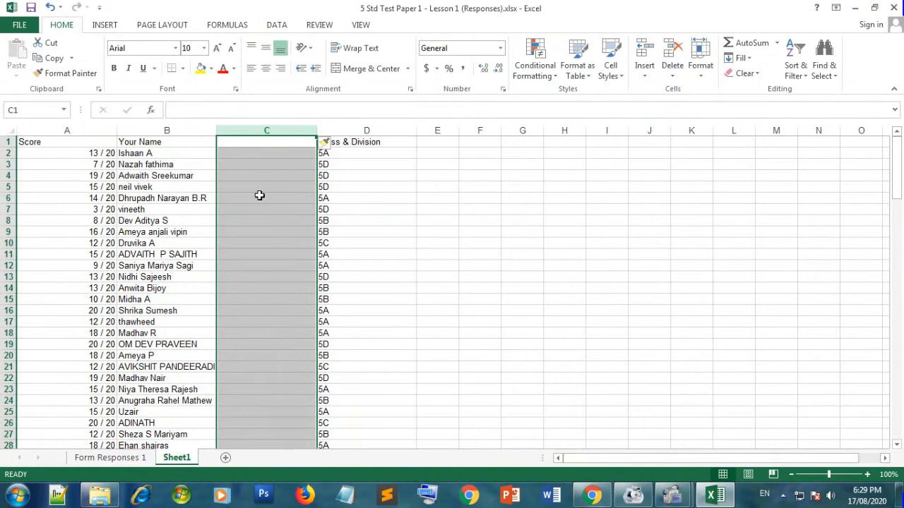
- Move the Score column into the empty column between Your Name and Class & Division
left_click(90, 129)
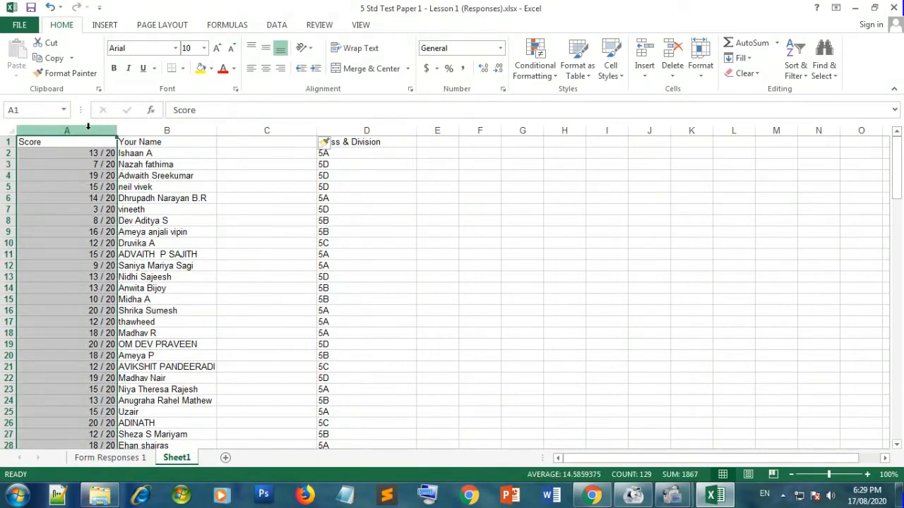
left_click(51, 43)
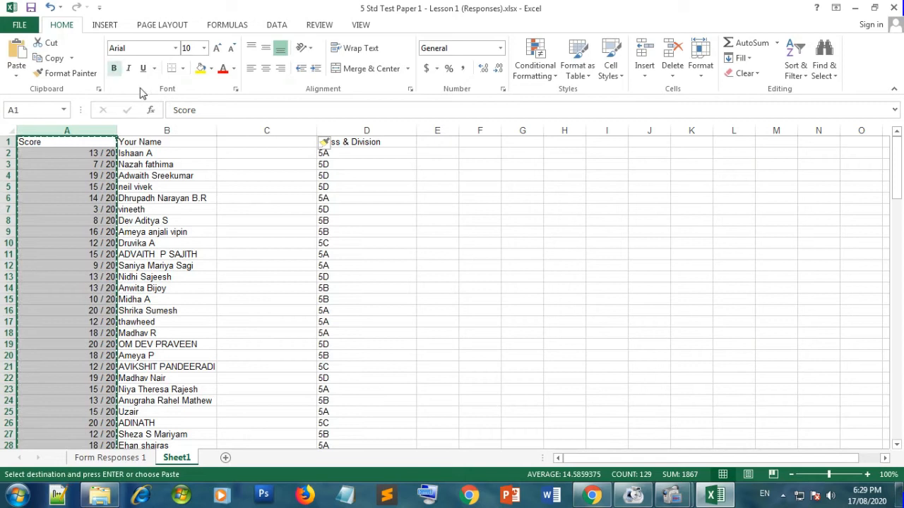
left_click(249, 144)
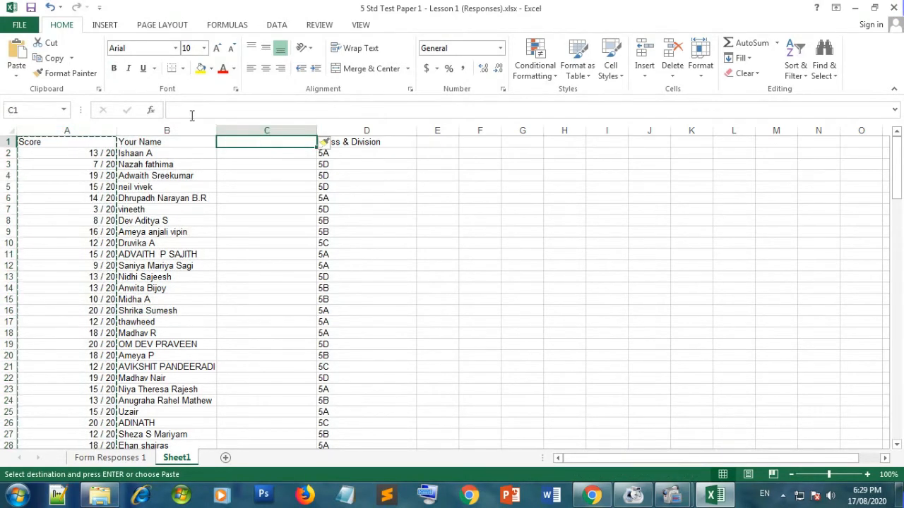
left_click(17, 60)
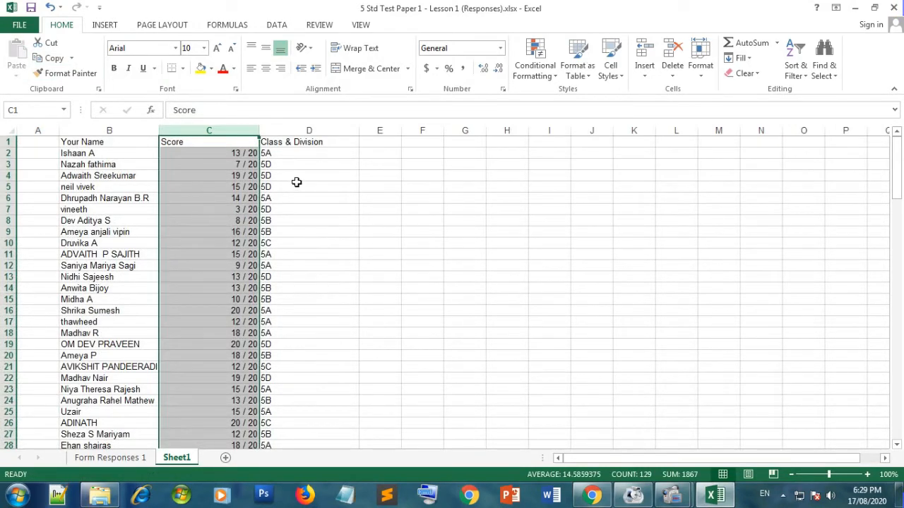
left_click(232, 184)
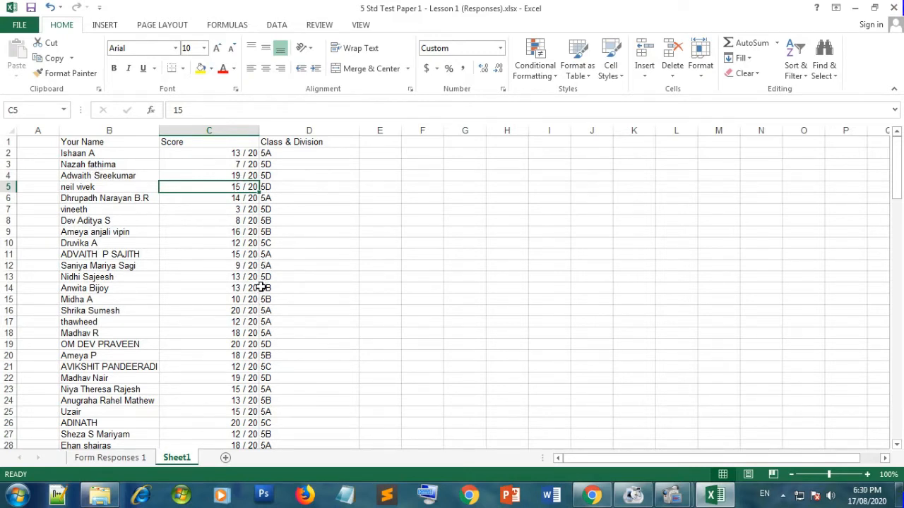
left_click(277, 144)
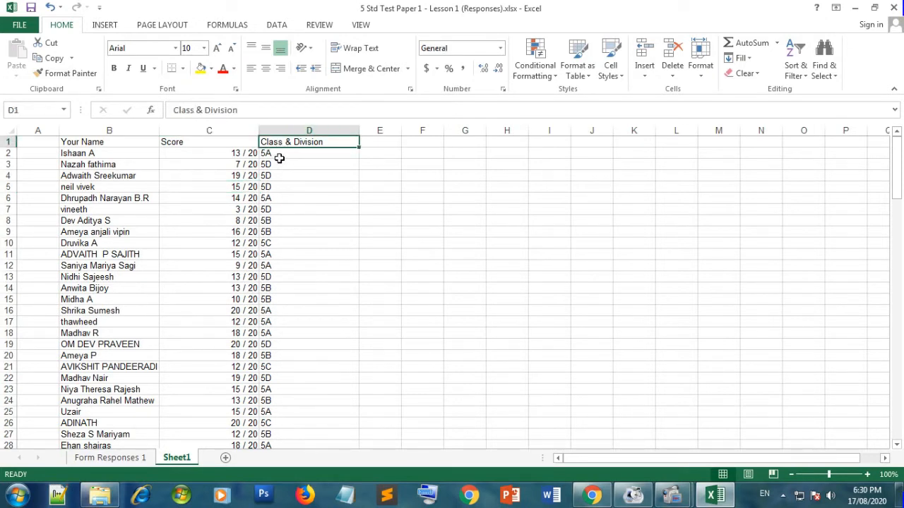
- Sort the rows on Sheet1 by the Class & Division column from A to Z and check the grouping
left_click(273, 210)
left_click(273, 266)
left_click(286, 185)
left_click(286, 143)
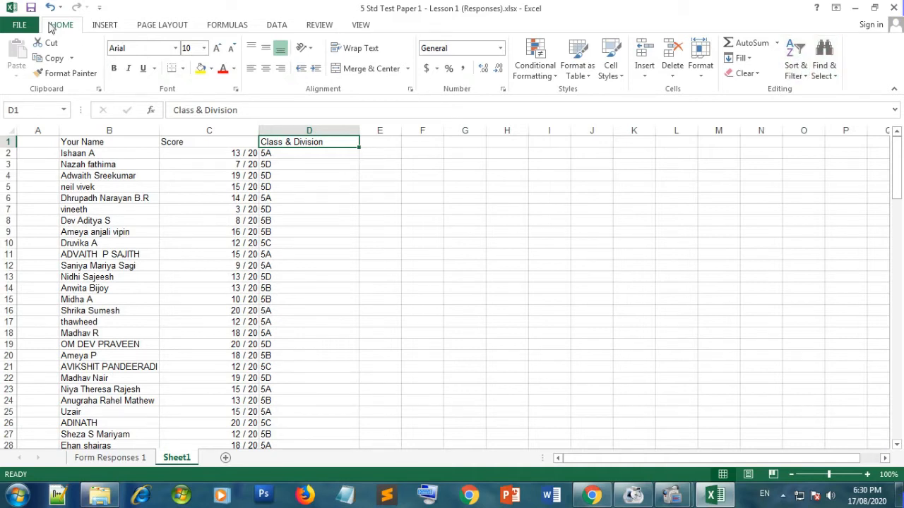
left_click(800, 64)
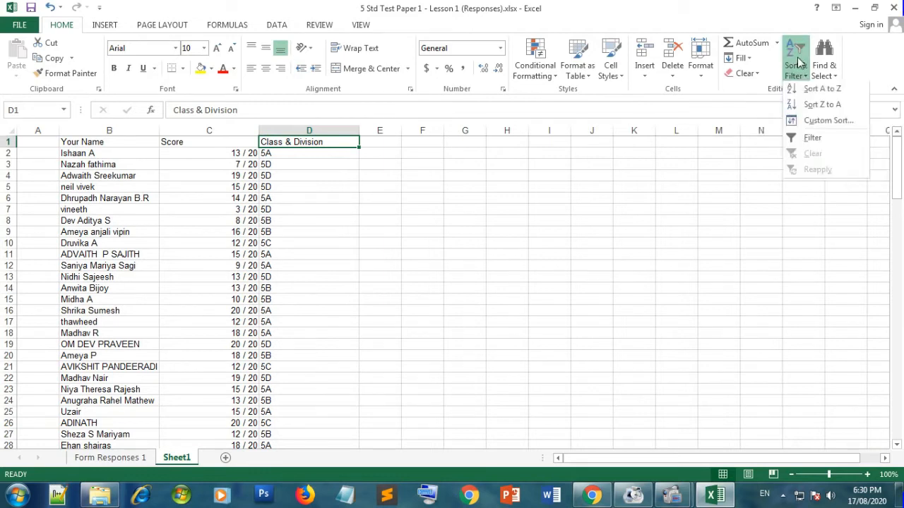
left_click(822, 90)
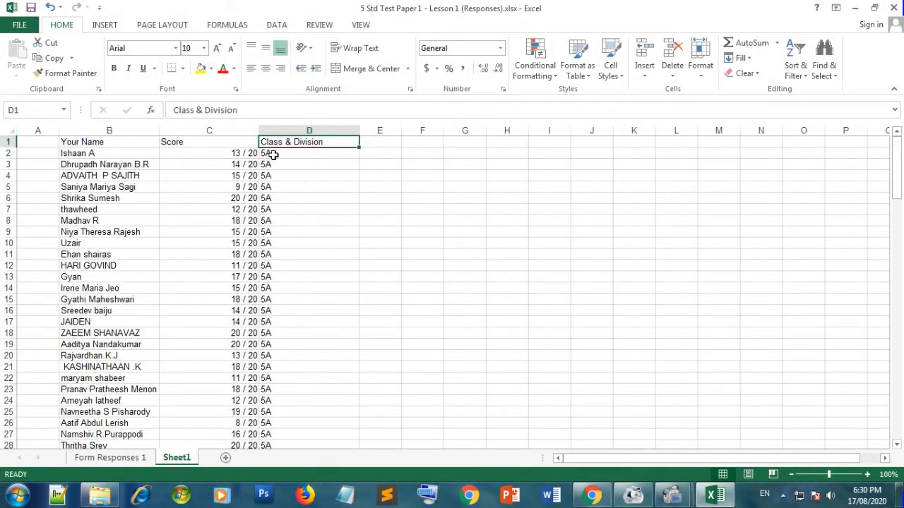
scroll(274, 157, "down", 12)
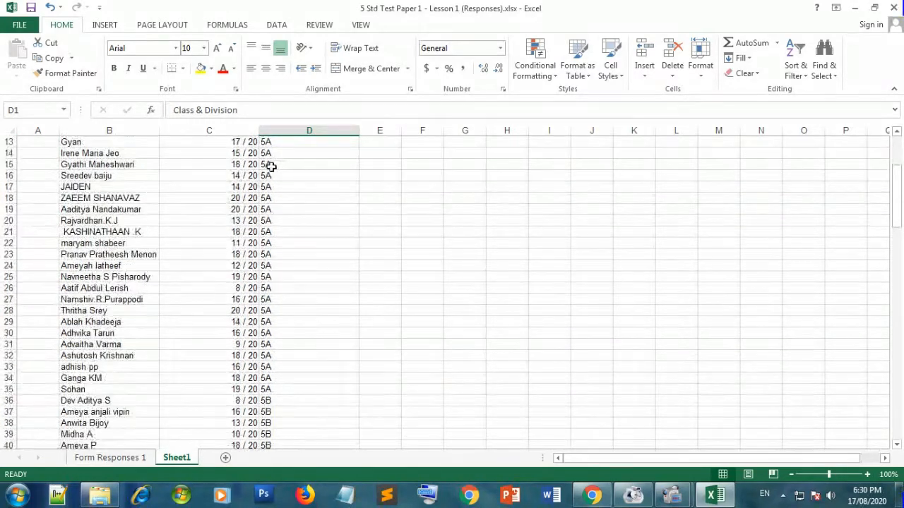
scroll(272, 192, "down", 19)
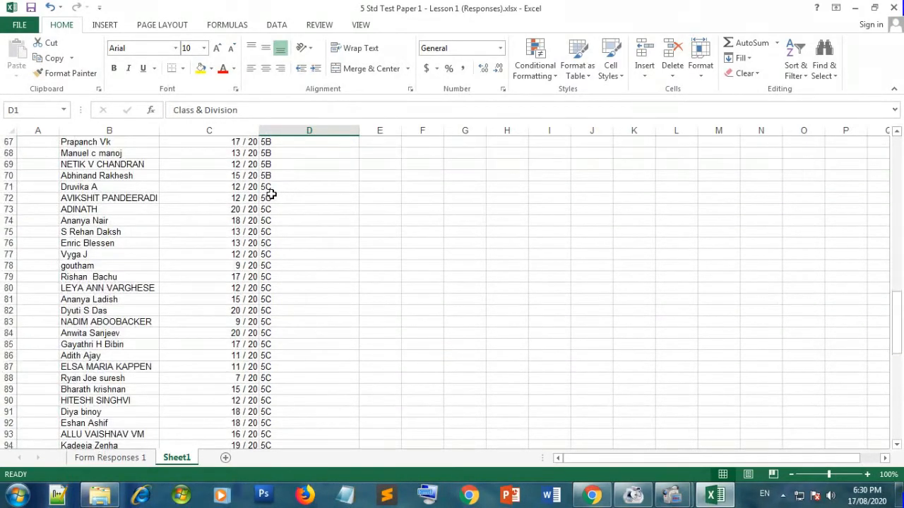
scroll(271, 194, "down", 3)
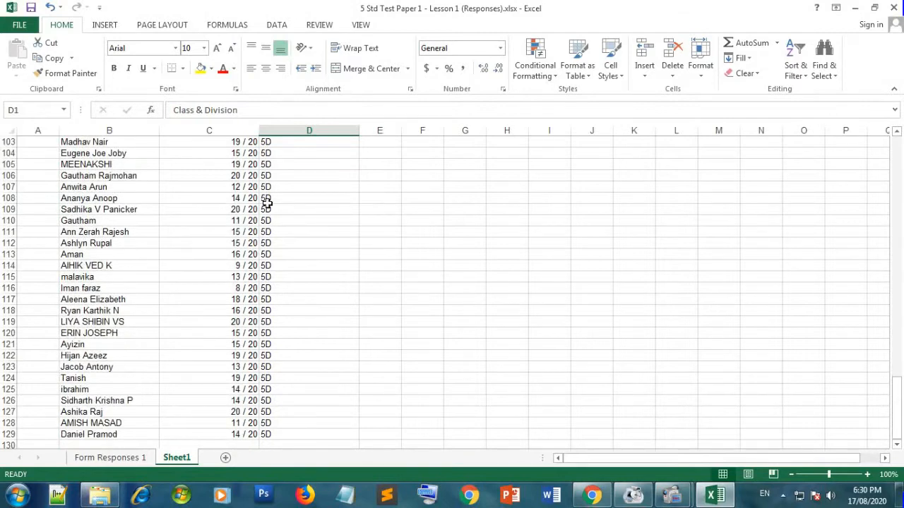
scroll(267, 203, "up", 20)
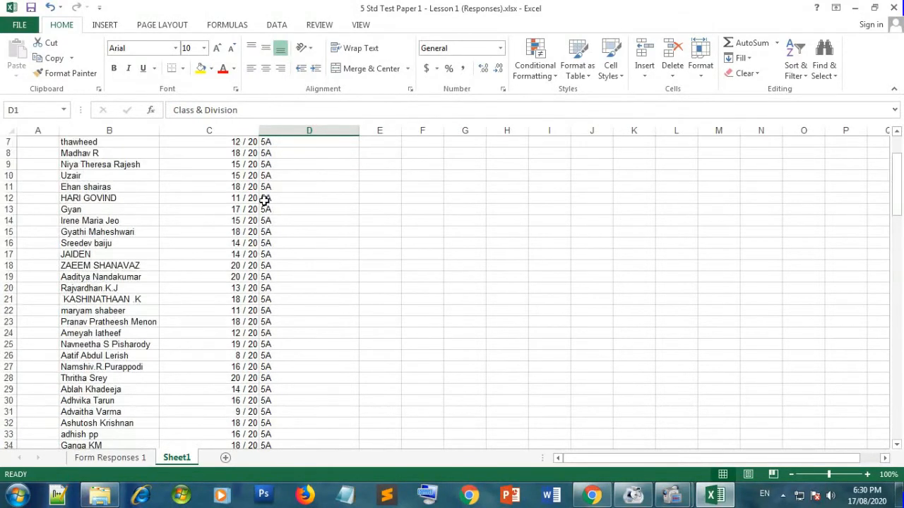
scroll(264, 201, "up", 2)
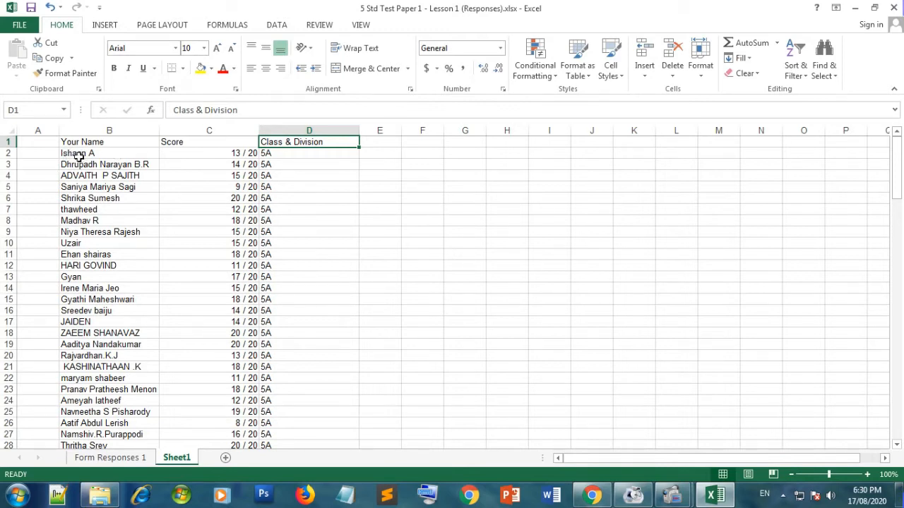
- Cut the class 5A rows, B2 through D35, from Sheet1 and add a new worksheet
left_click_drag(71, 155, 282, 342)
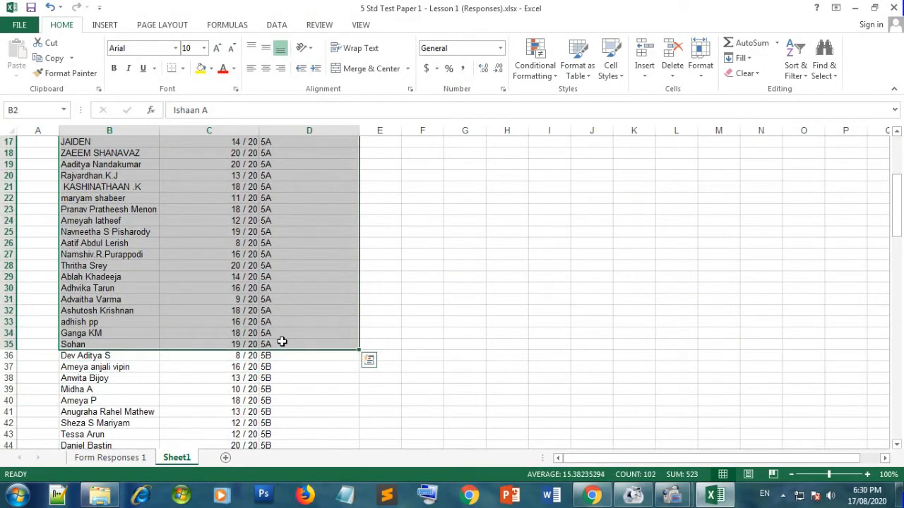
left_click(51, 44)
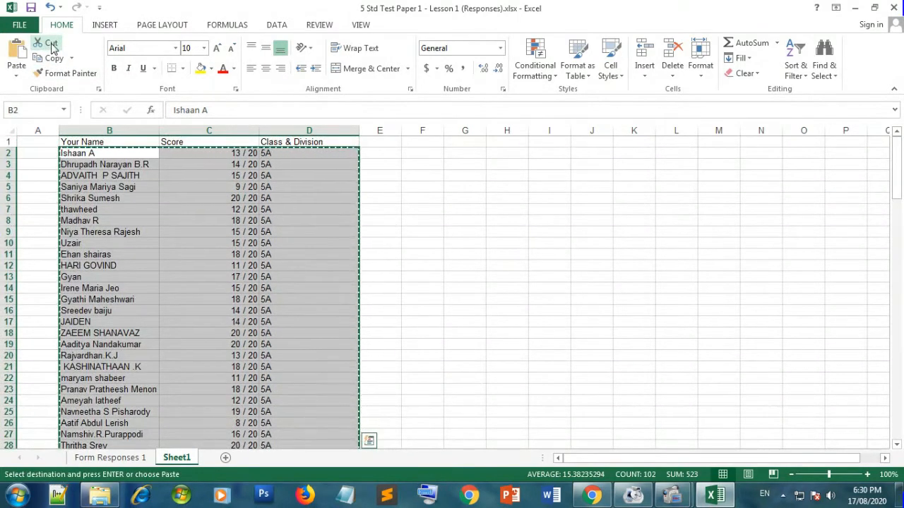
left_click(226, 459)
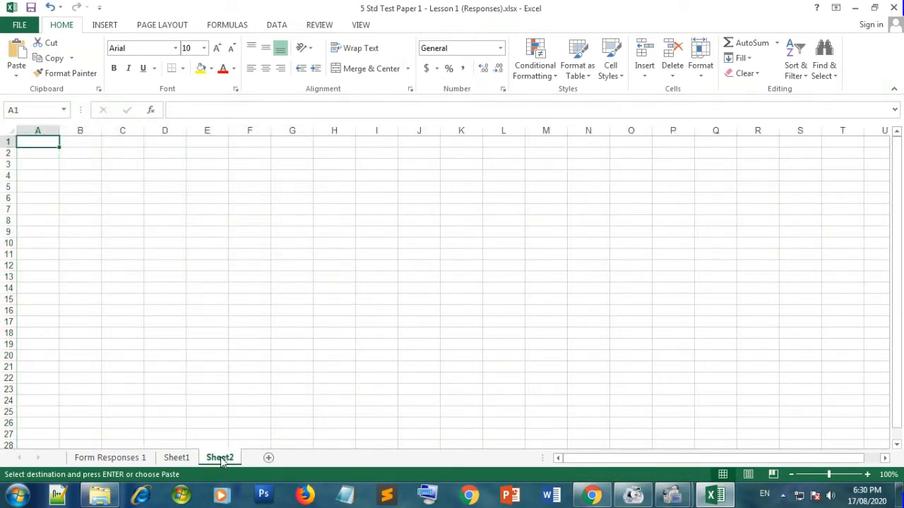
- Rename the new worksheet as 5A
right_click(221, 460)
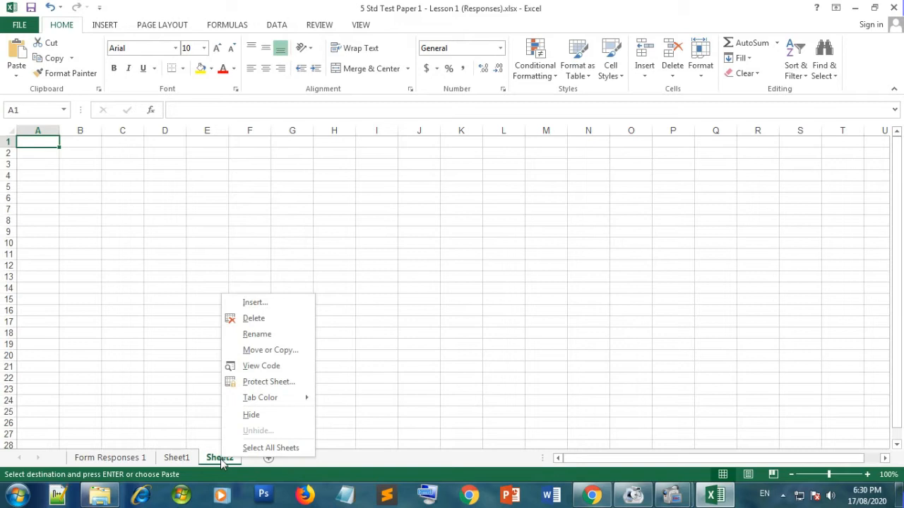
left_click(257, 335)
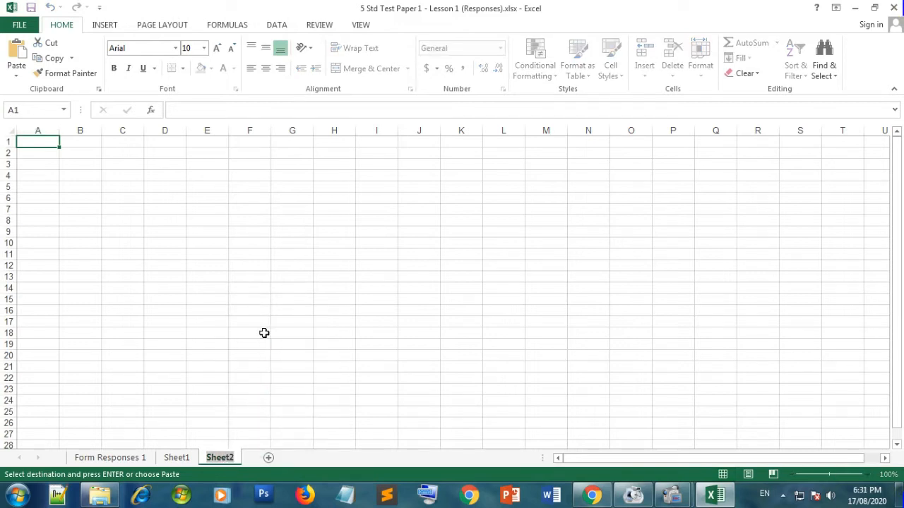
type("5A")
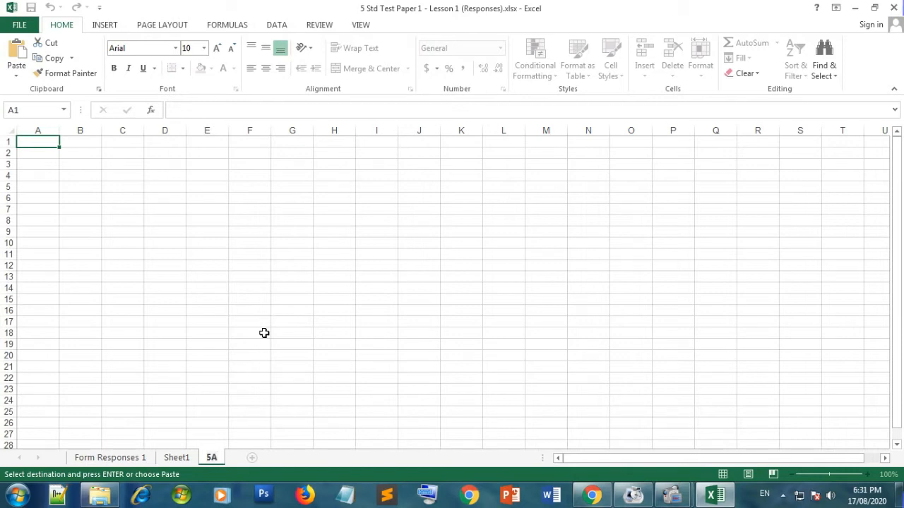
key("Return")
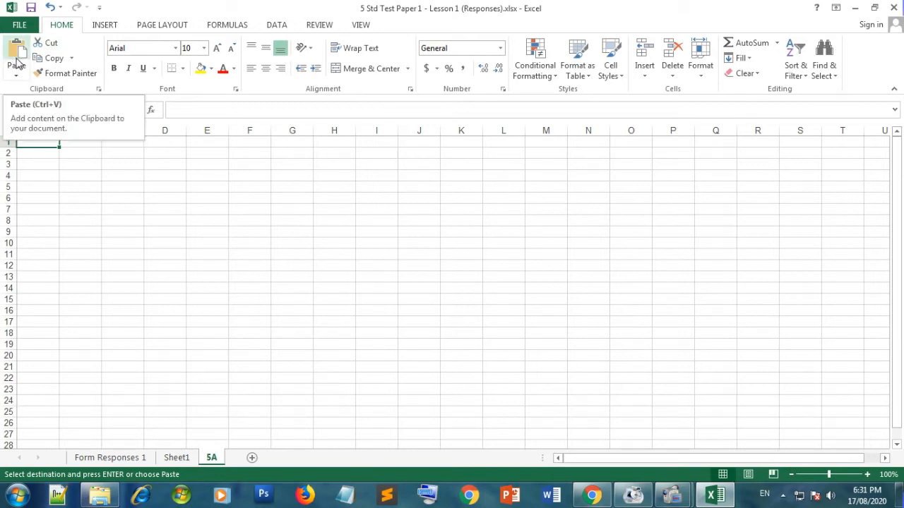
- Paste the cut rows into the 5A sheet starting at cell B1 and autofit the name column's width
left_click(74, 143)
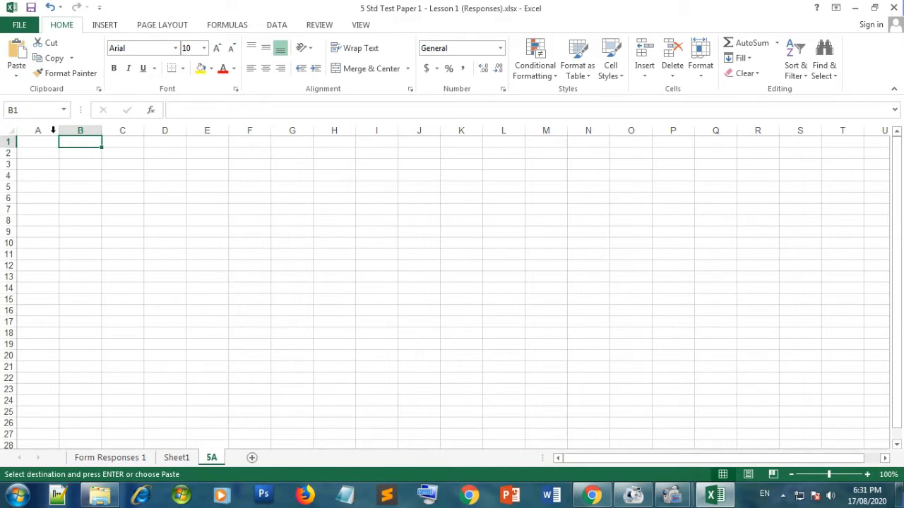
left_click(17, 53)
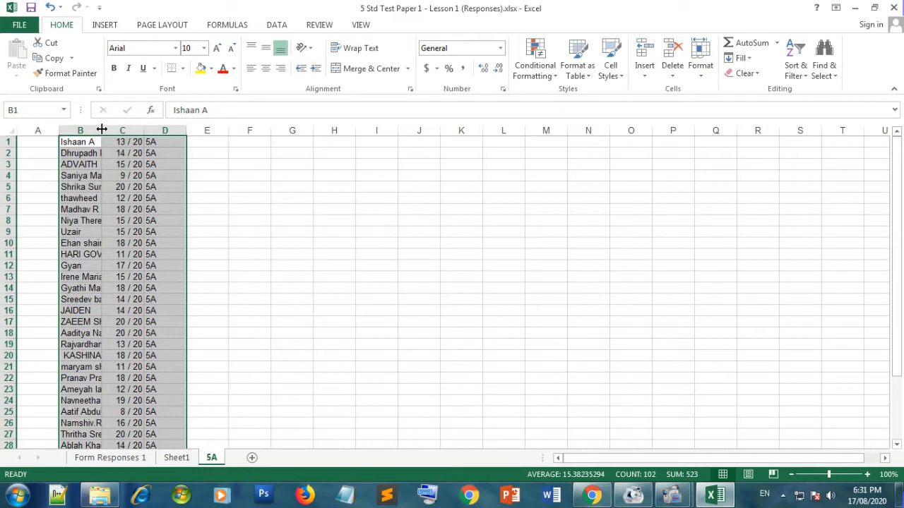
double_click(102, 129)
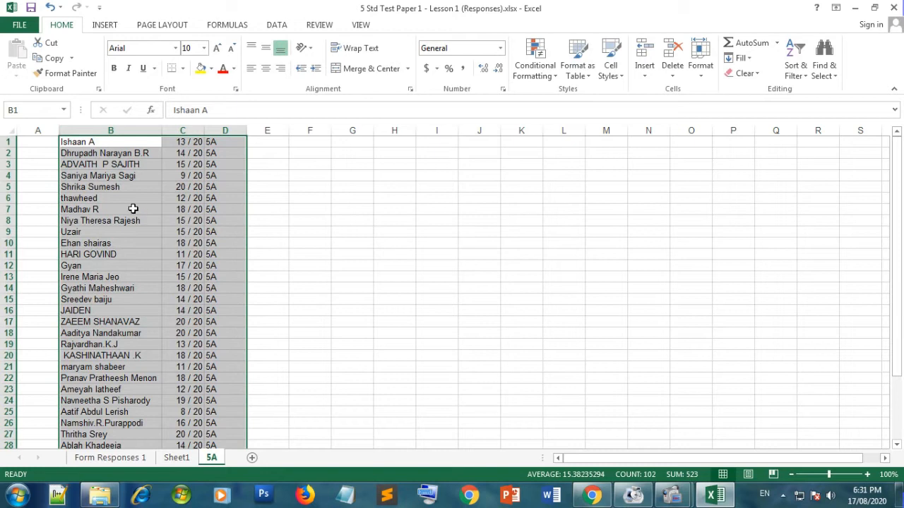
scroll(132, 215, "down", 4)
scroll(131, 219, "up", 2)
scroll(131, 220, "up", 2)
- Delete the class and division column D from the 5A sheet and check the emptied rows on Sheet1
left_click(223, 128)
right_click(224, 127)
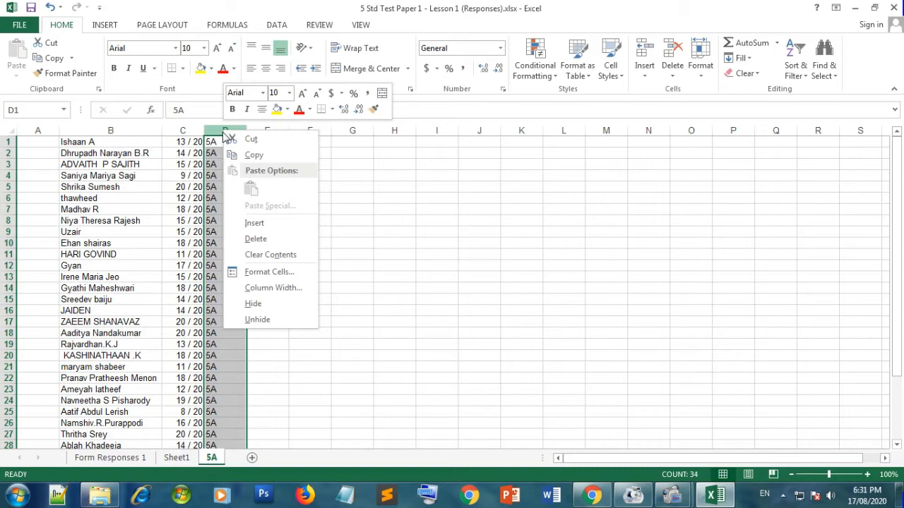
left_click(262, 242)
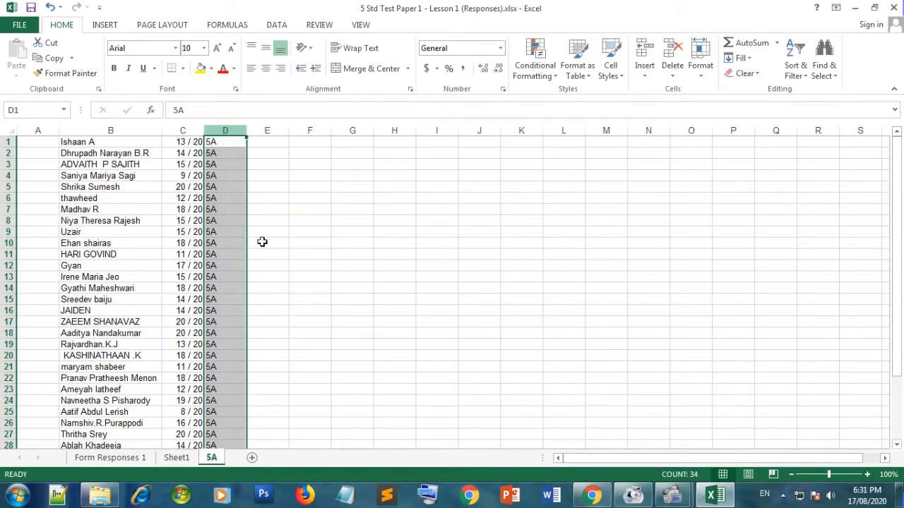
left_click(177, 459)
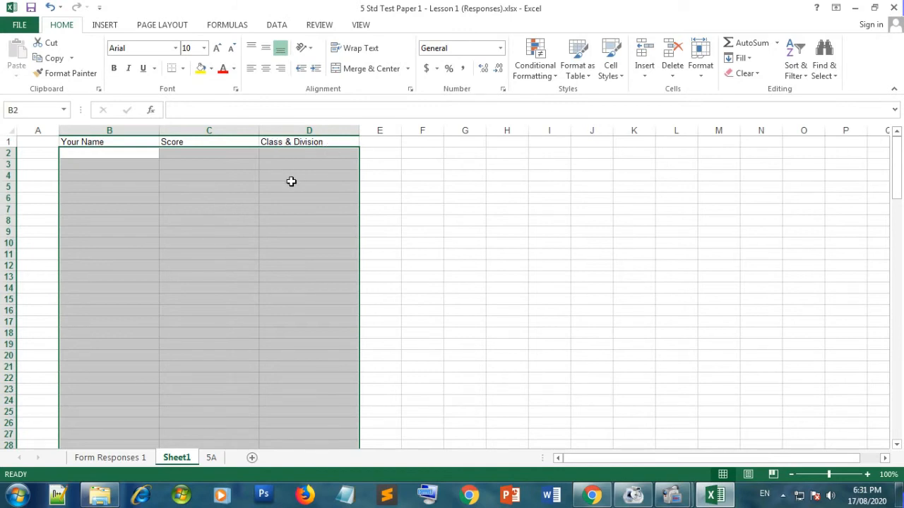
left_click(211, 459)
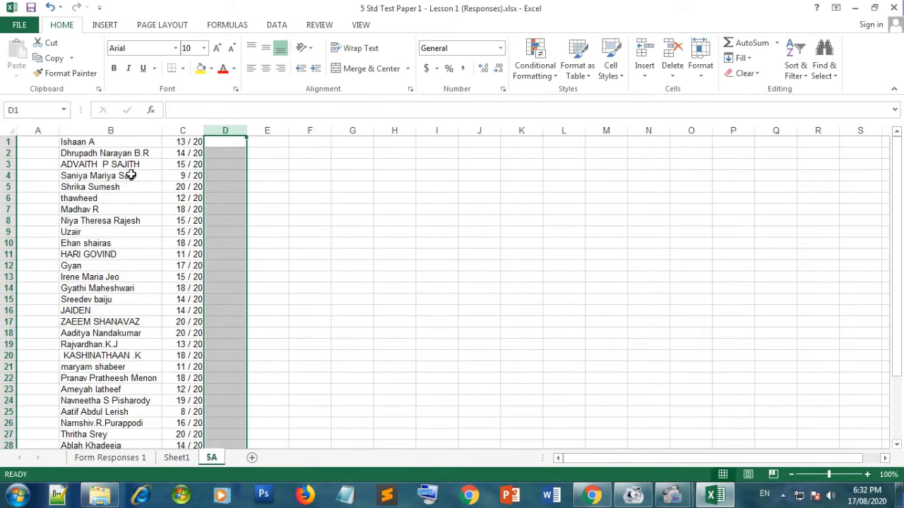
- Sort the 5A sheet's rows by student name from A to Z
left_click(117, 143)
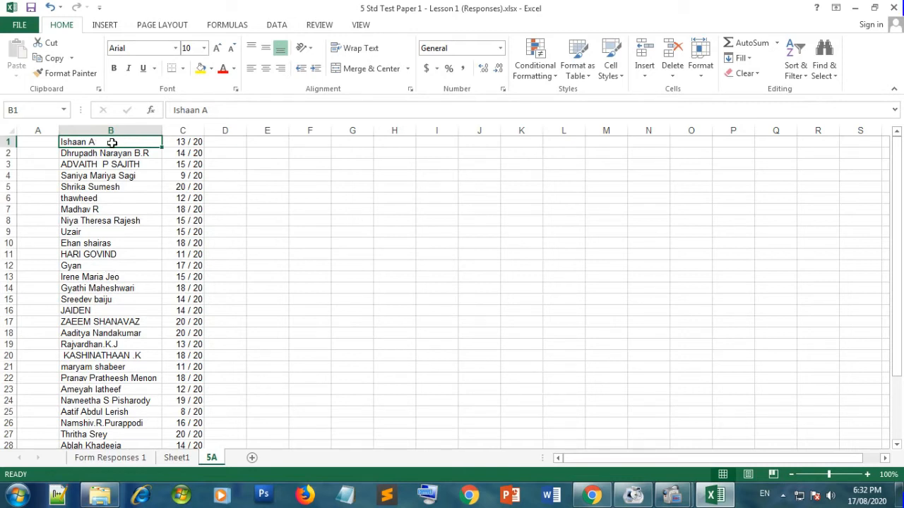
left_click(808, 84)
left_click(815, 92)
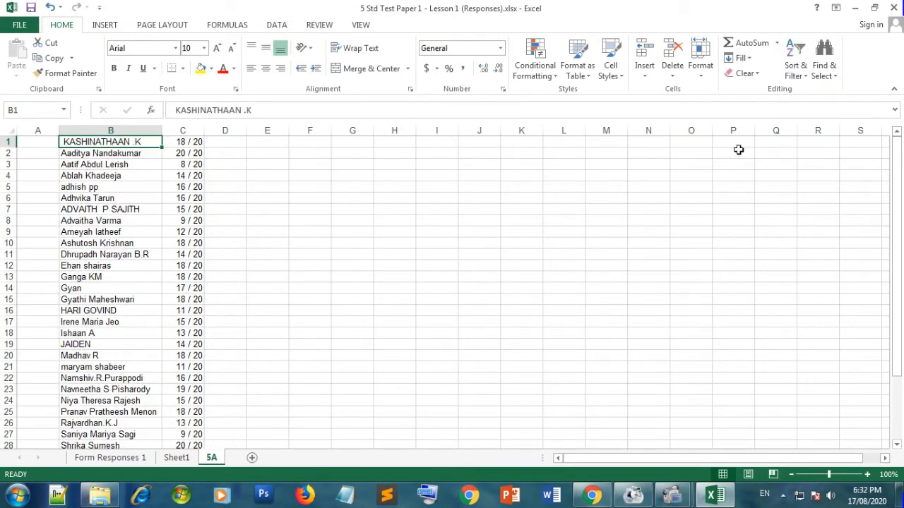
scroll(96, 252, "down", 4)
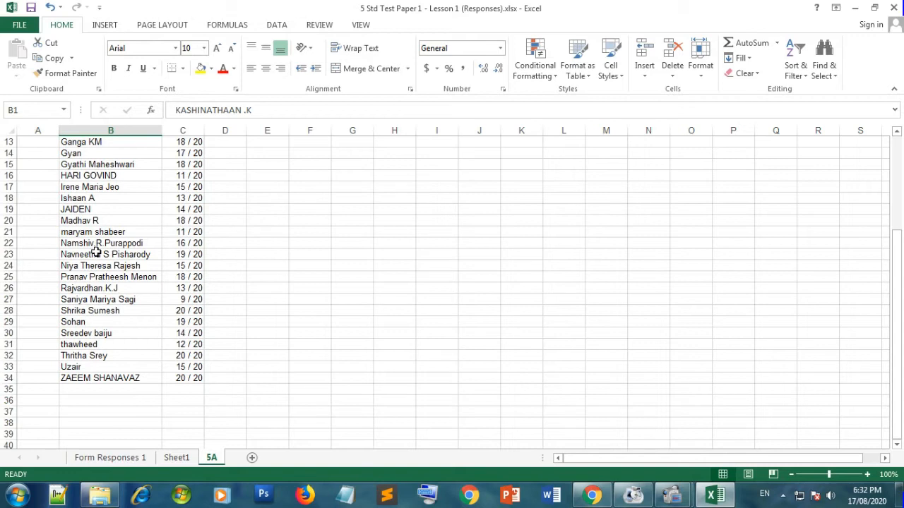
scroll(96, 252, "up", 4)
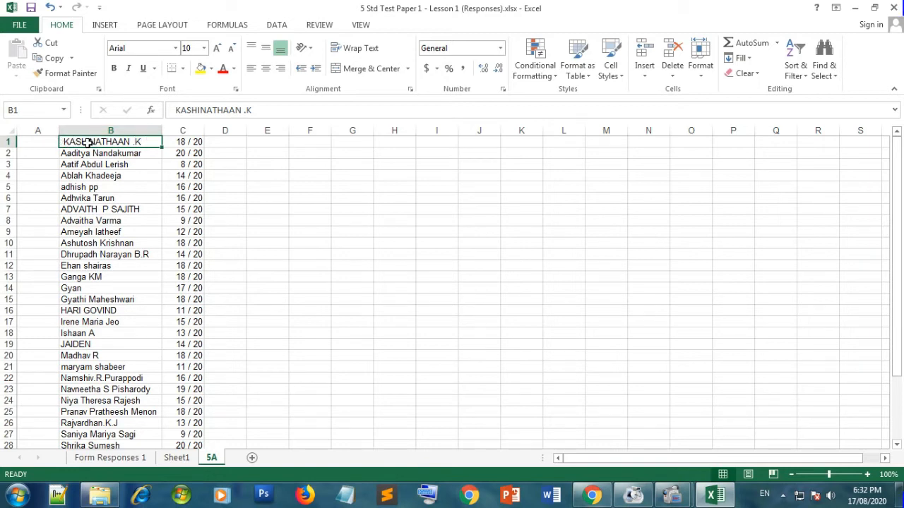
- Remove the leading space from the student name in cell B1
double_click(87, 142)
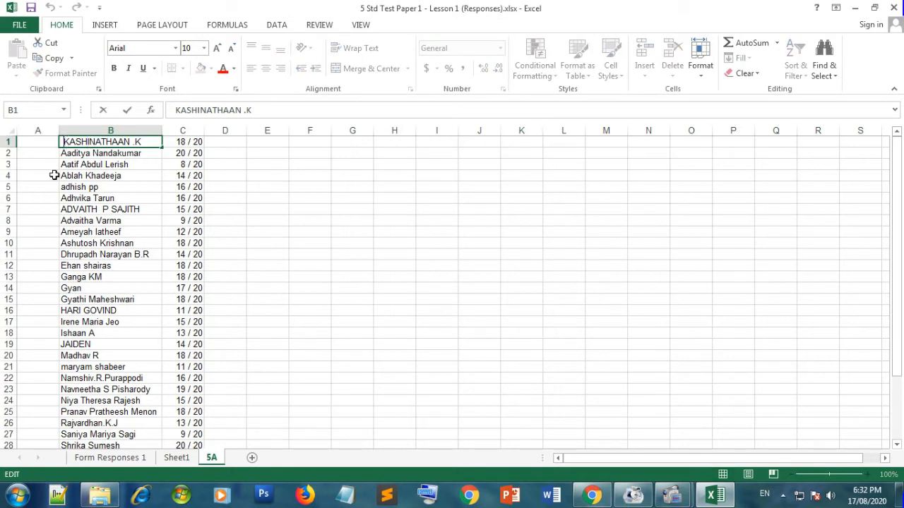
key("Delete")
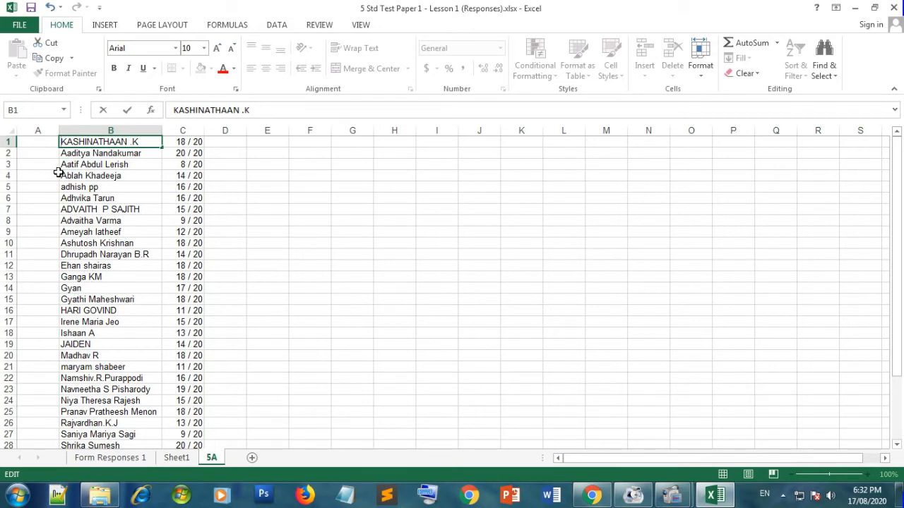
key("Return")
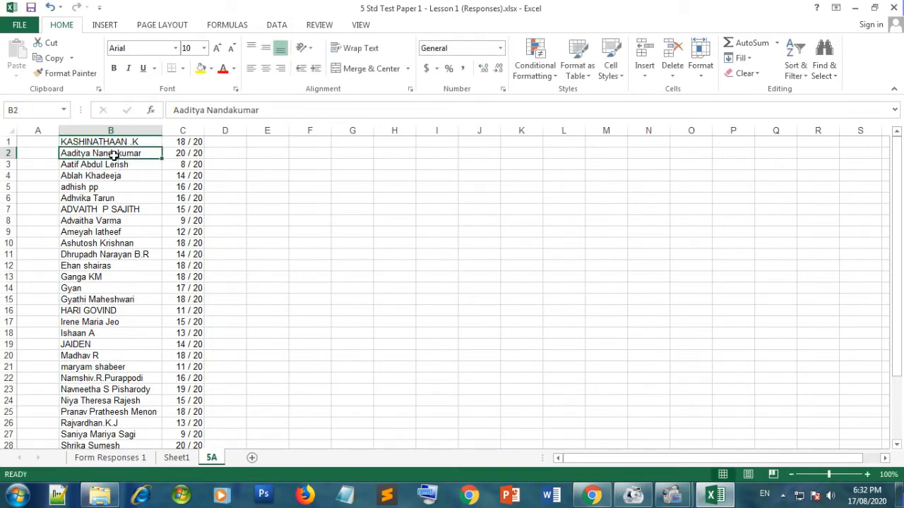
- Sort the 5A student names from A to Z again with the corrected name included
left_click(808, 77)
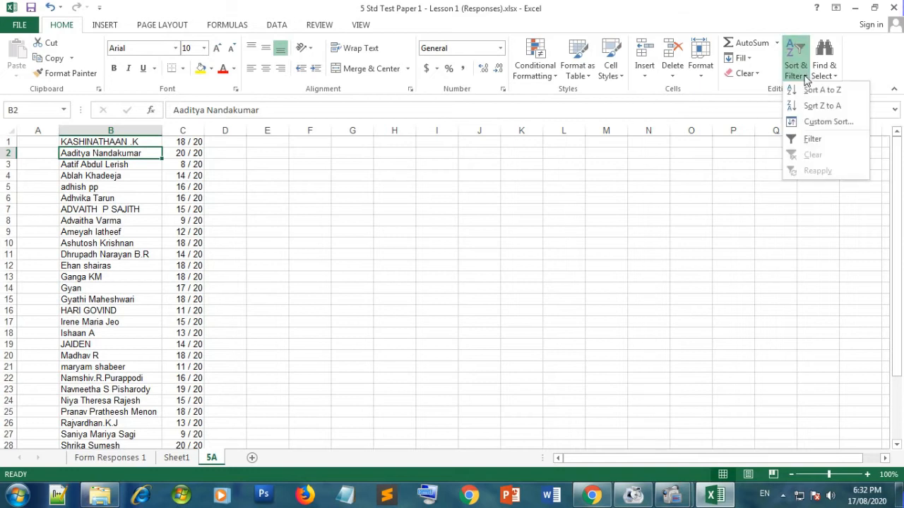
left_click(820, 92)
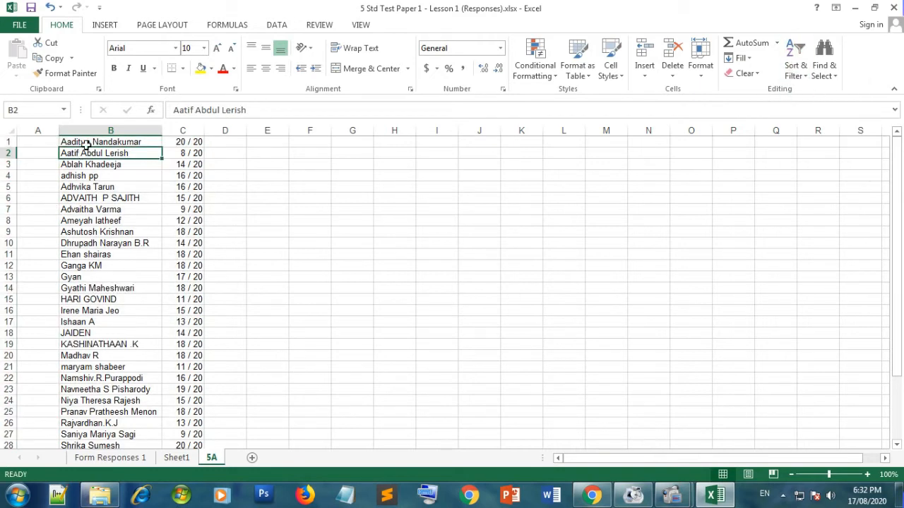
scroll(200, 388, "down", 3)
scroll(195, 387, "up", 3)
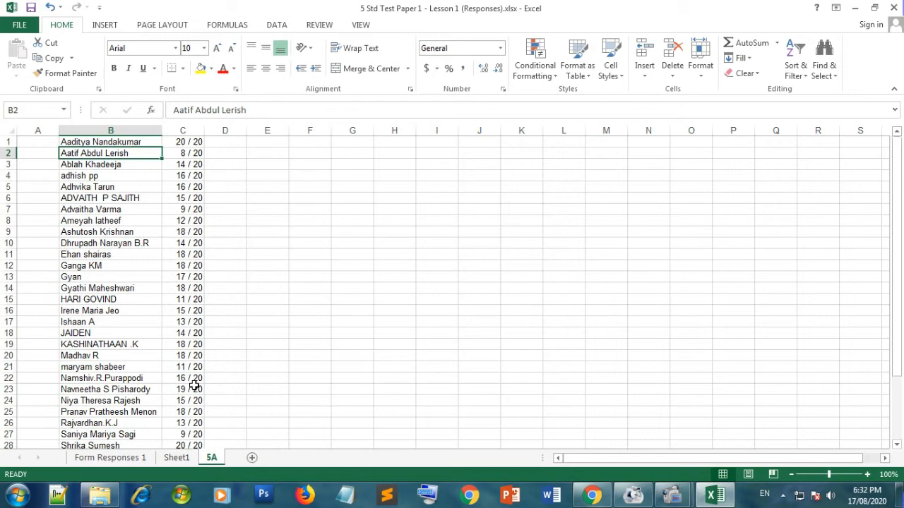
- Number the 5A students consecutively in column A, filling the series 1, 2 from A1 down to 34
left_click(53, 141)
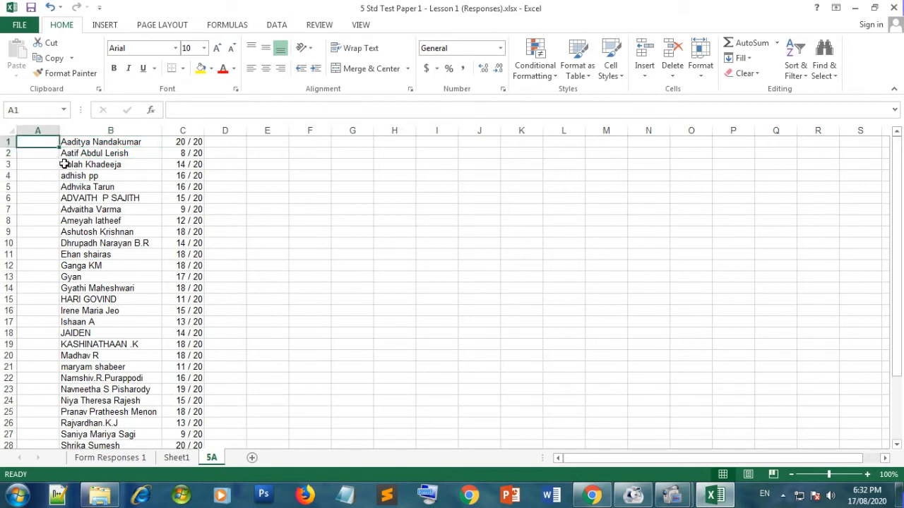
type("1")
key("Return")
type("2")
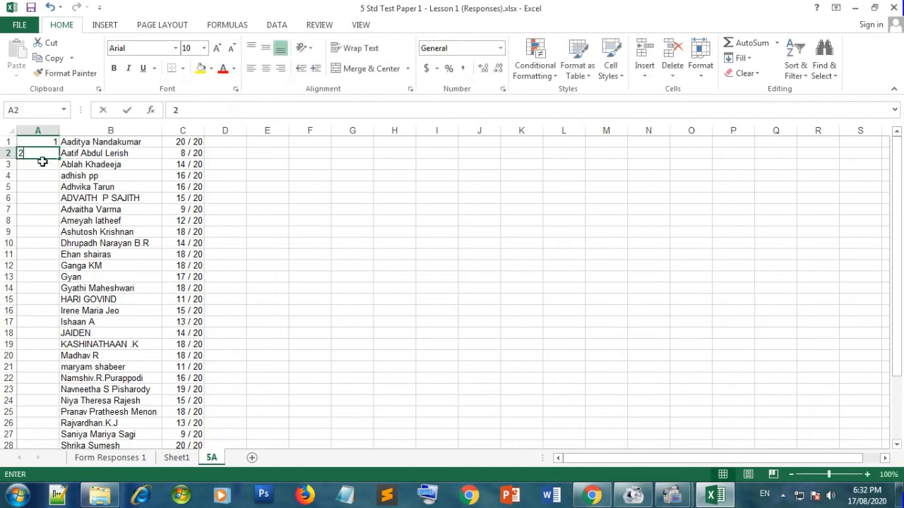
left_click(45, 177)
left_click_drag(43, 143, 42, 154)
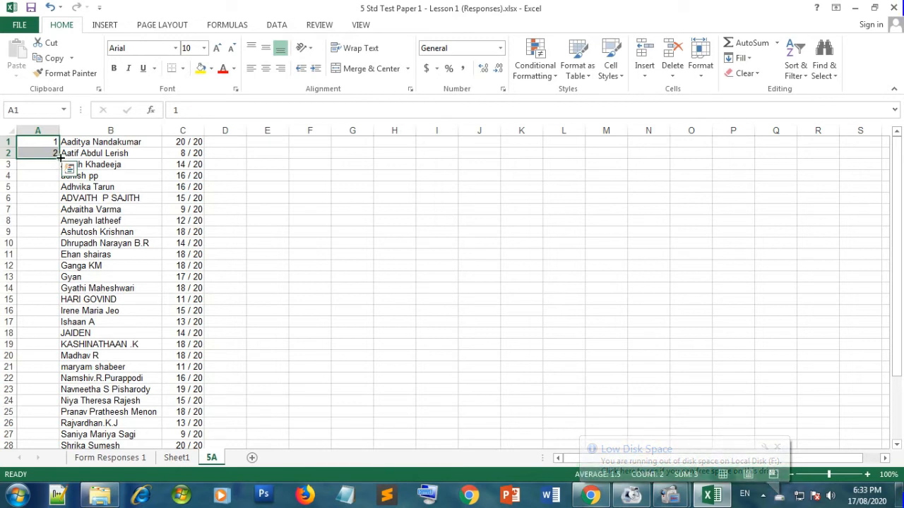
double_click(61, 158)
scroll(46, 283, "down", 4)
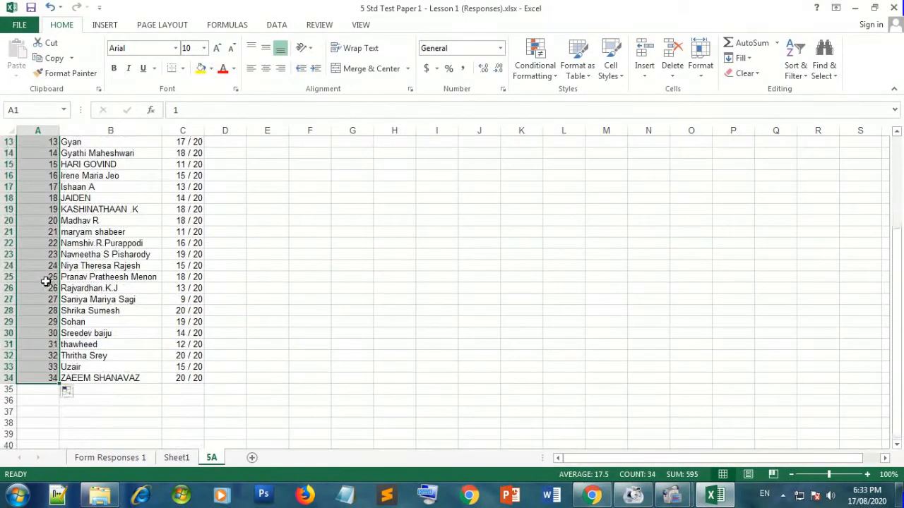
scroll(53, 322, "up", 4)
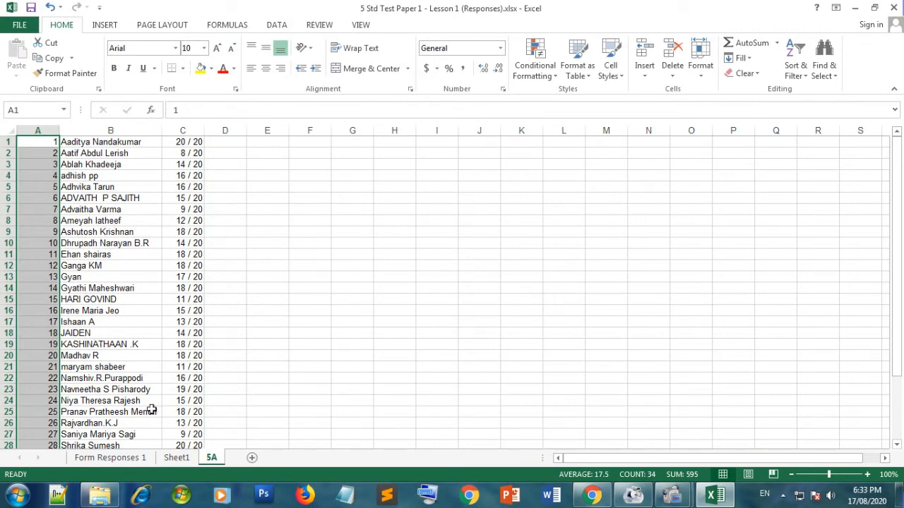
- Copy the names and scores of the 5B students from Sheet1, range B36:C70
left_click(175, 459)
scroll(141, 335, "down", 11)
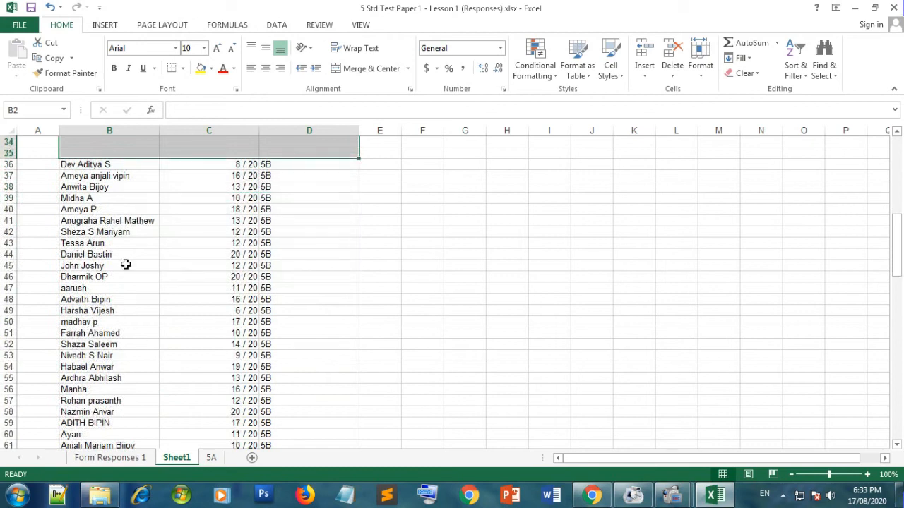
left_click_drag(67, 165, 200, 367)
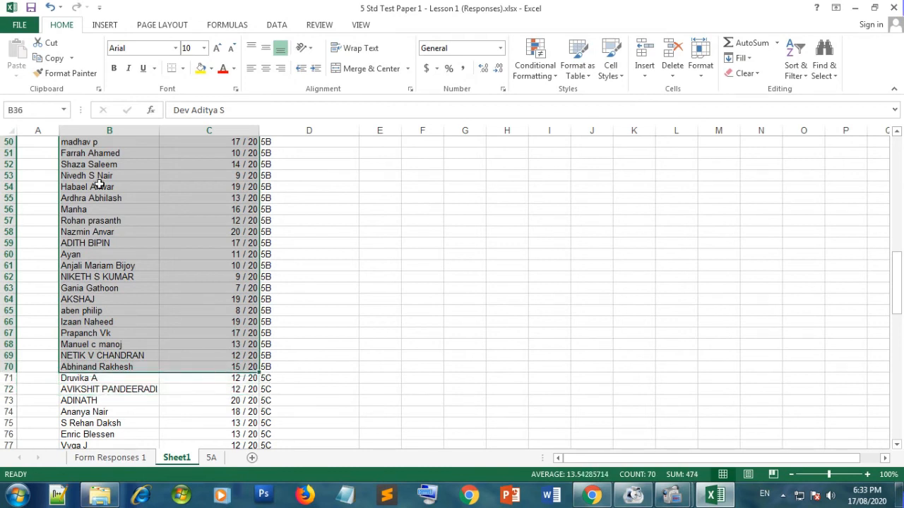
left_click(53, 58)
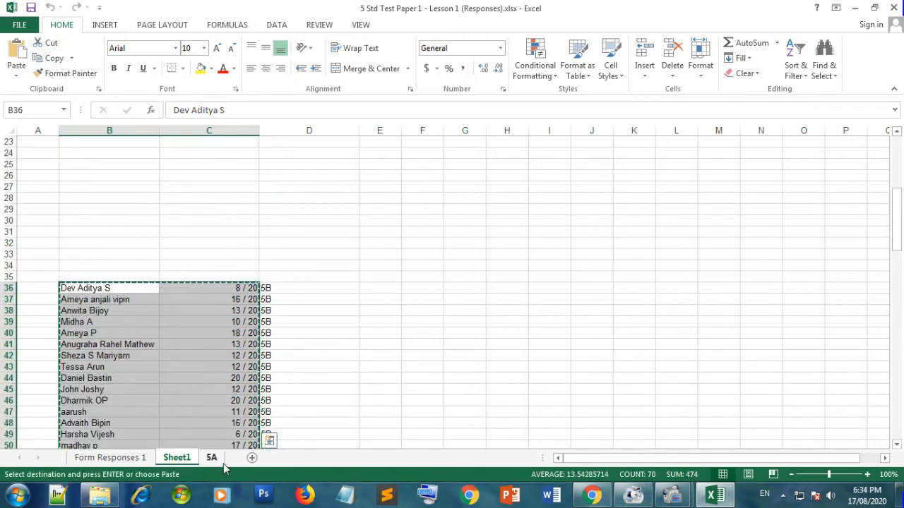
- Add a new sheet after 5A, paste the copied 5B rows at B2 and autofit column B to the names
left_click(213, 460)
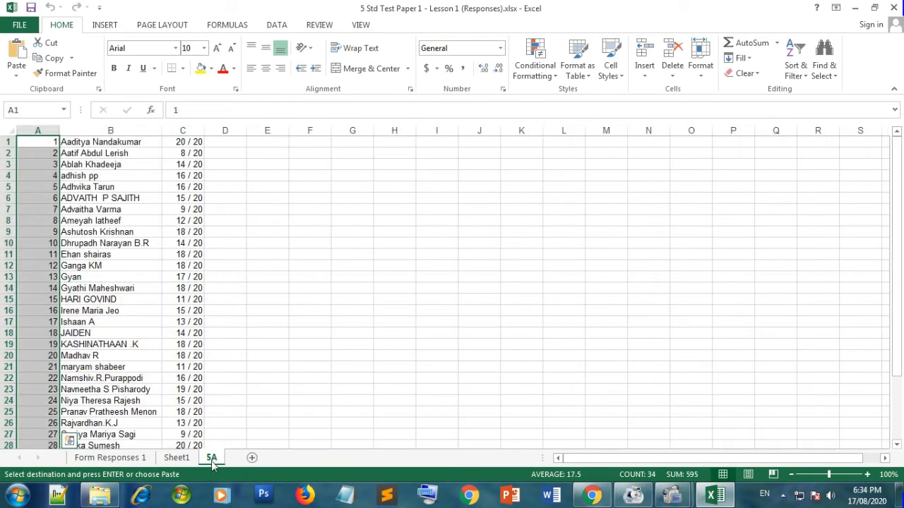
left_click(251, 459)
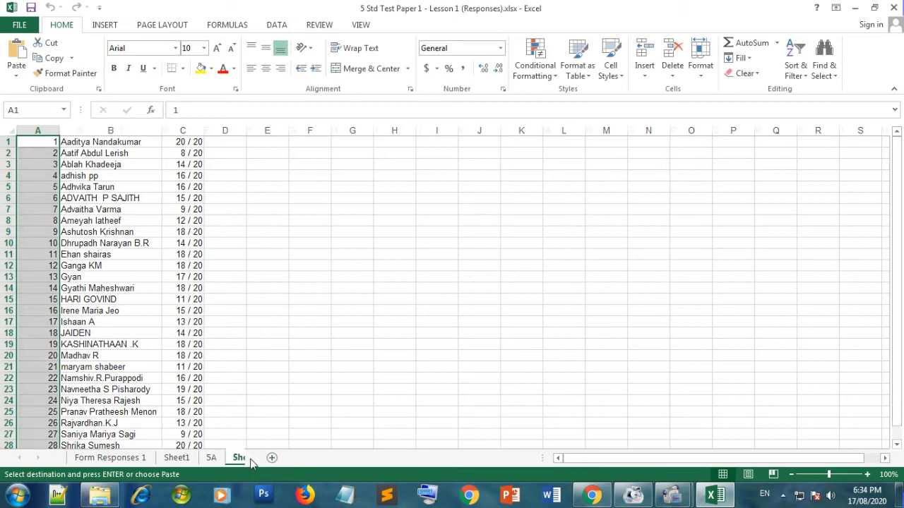
left_click(82, 154)
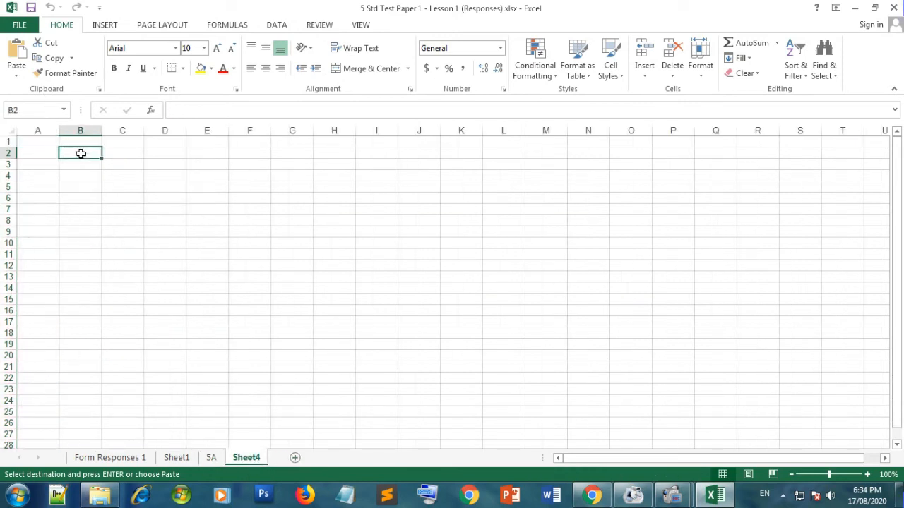
left_click(15, 55)
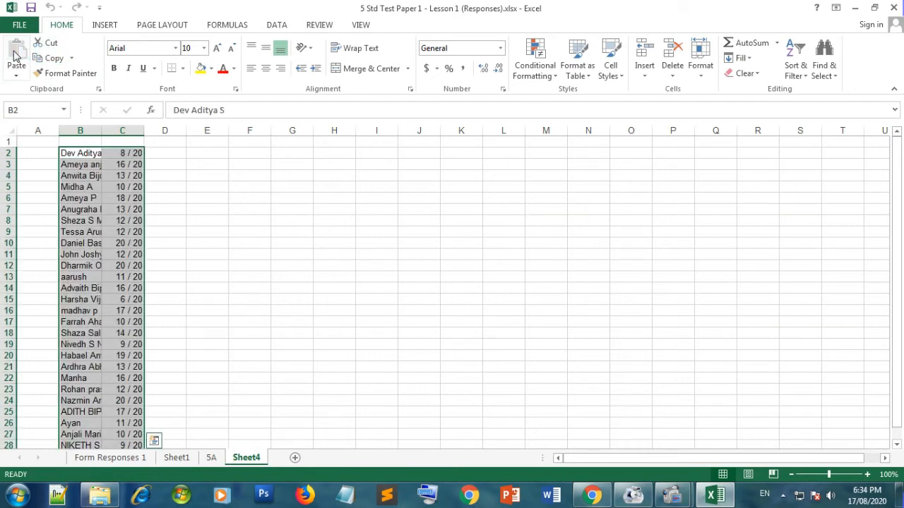
double_click(102, 130)
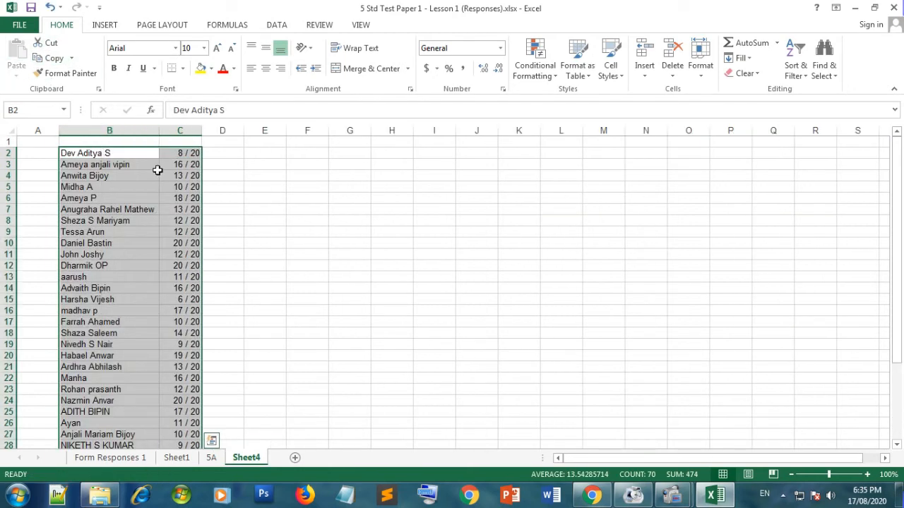
scroll(175, 174, "down", 5)
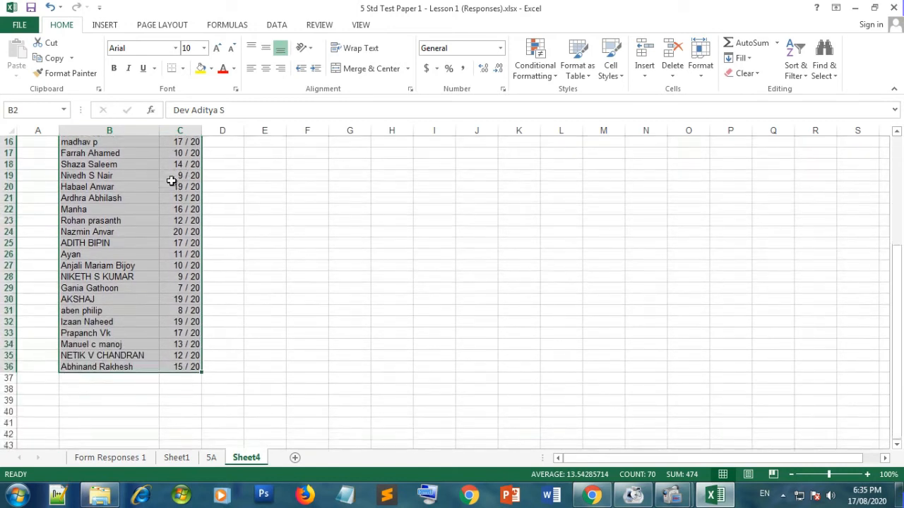
scroll(171, 181, "up", 3)
scroll(171, 180, "up", 2)
- Sort the 5B rows on Sheet4 by student name from A to Z
left_click(97, 154)
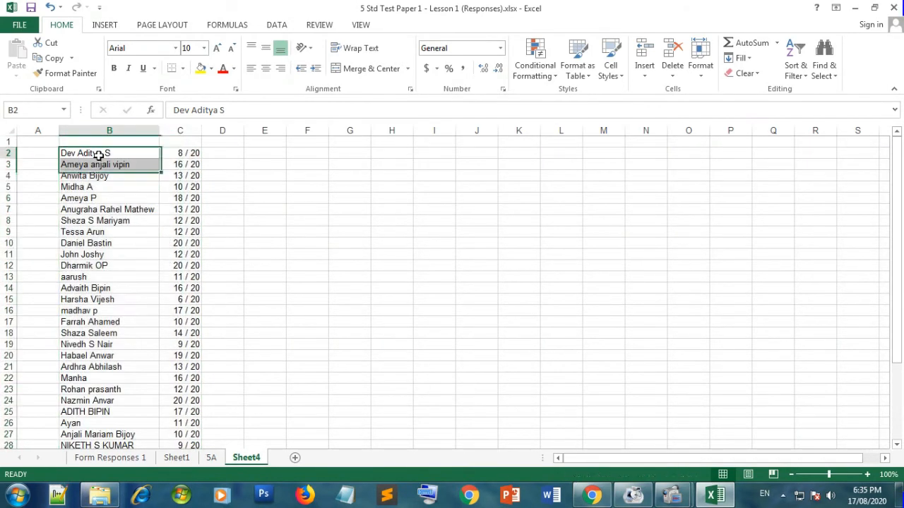
left_click(804, 79)
left_click(812, 89)
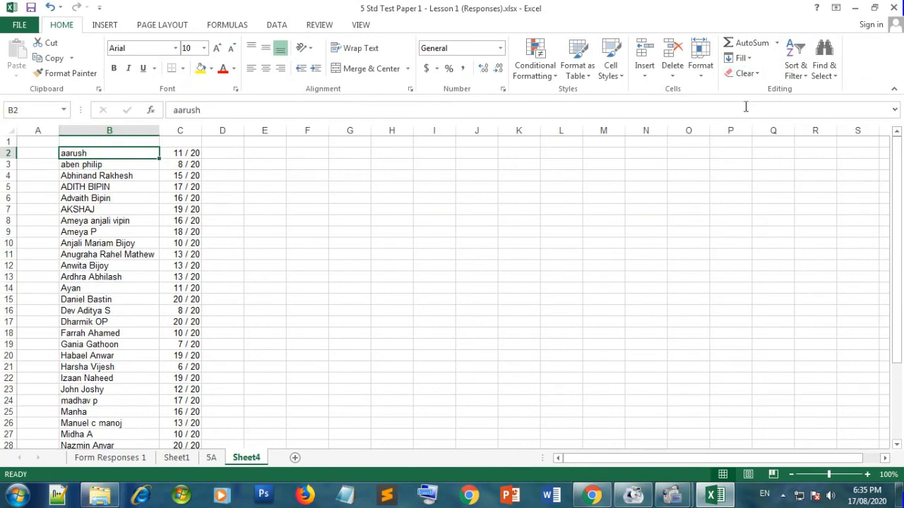
scroll(83, 181, "down", 4)
scroll(76, 183, "up", 5)
- Number the 5B students in column A, filling the series 1, 2 from A2 down to 35
left_click(44, 152)
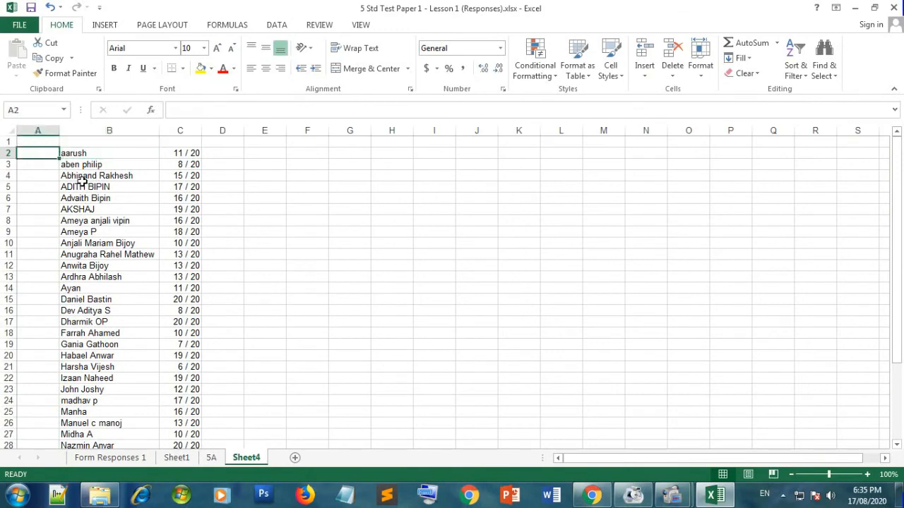
type("1")
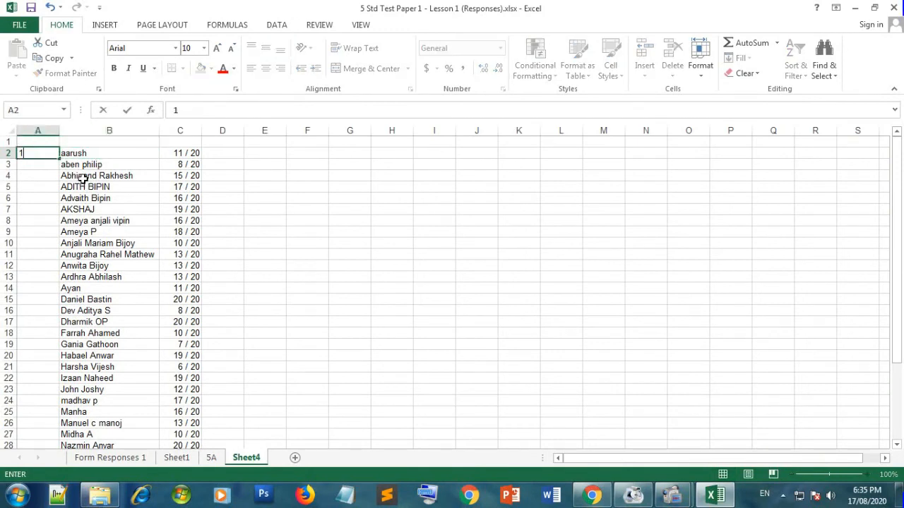
left_click(44, 166)
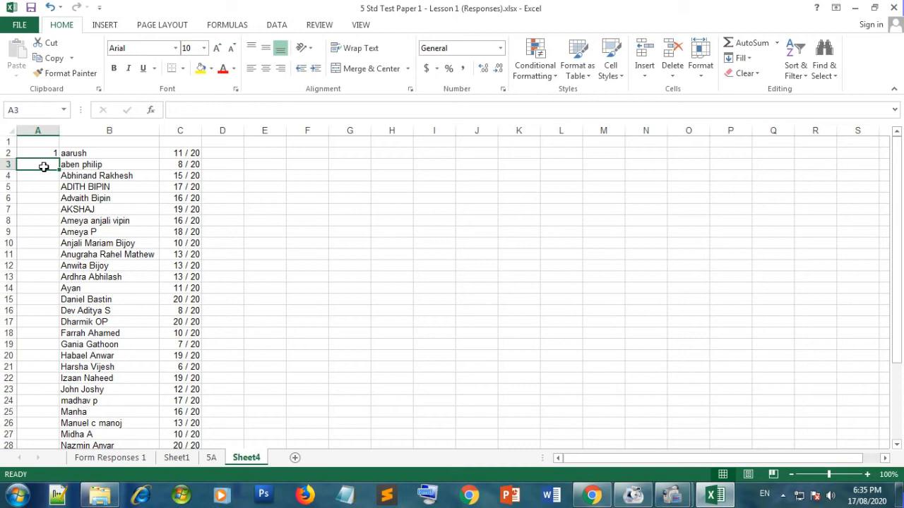
type("2")
left_click(46, 208)
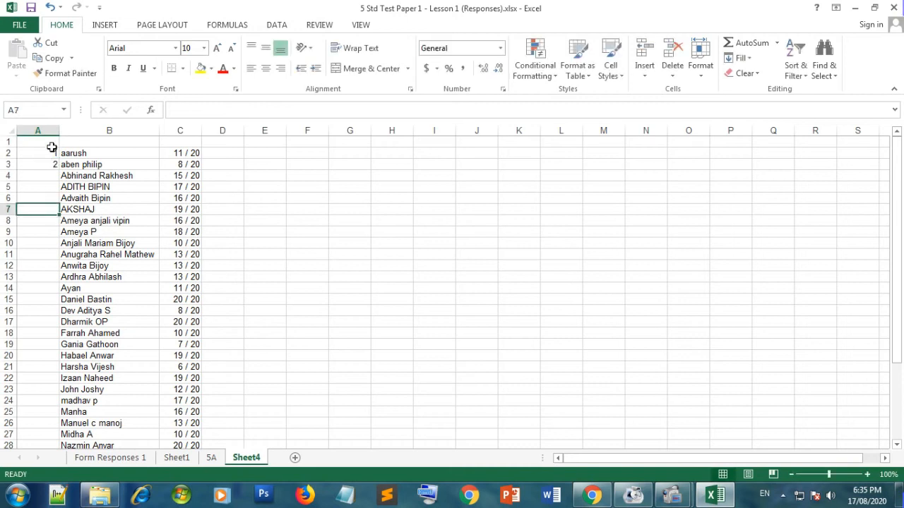
left_click_drag(48, 151, 49, 164)
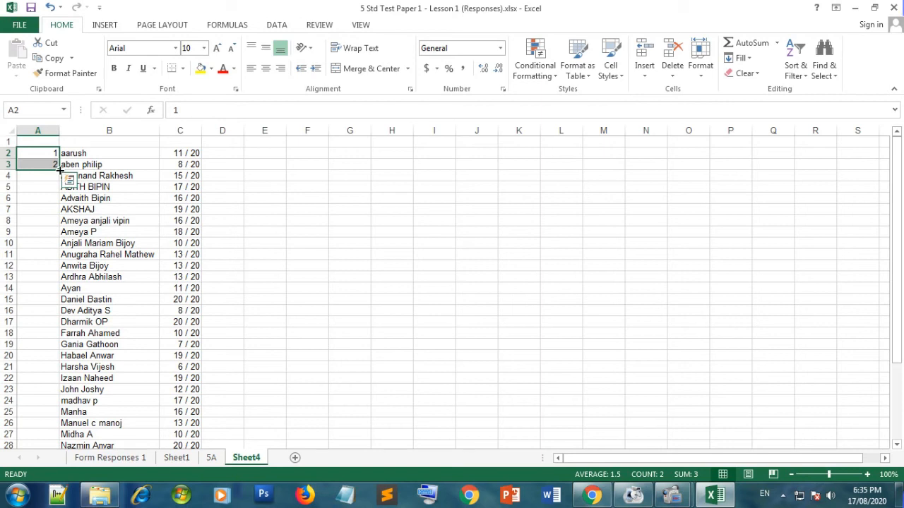
left_click_drag(60, 169, 85, 248)
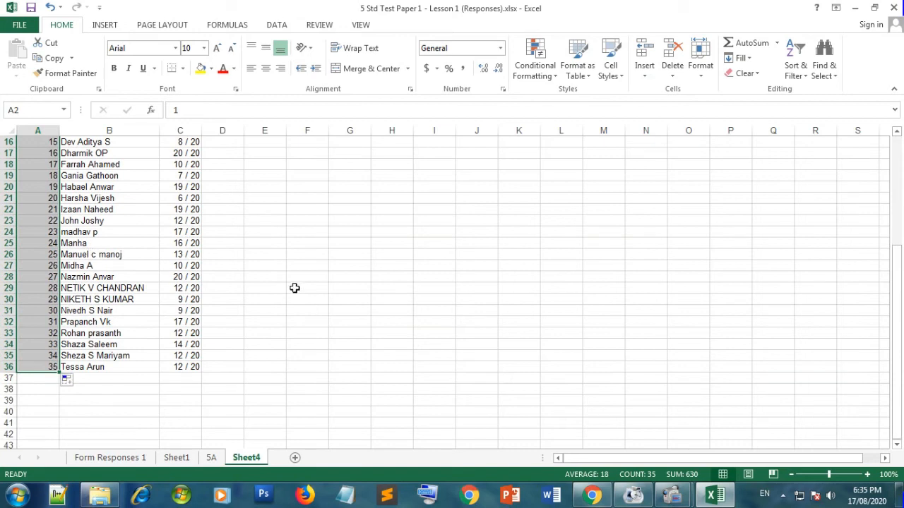
scroll(256, 262, "up", 5)
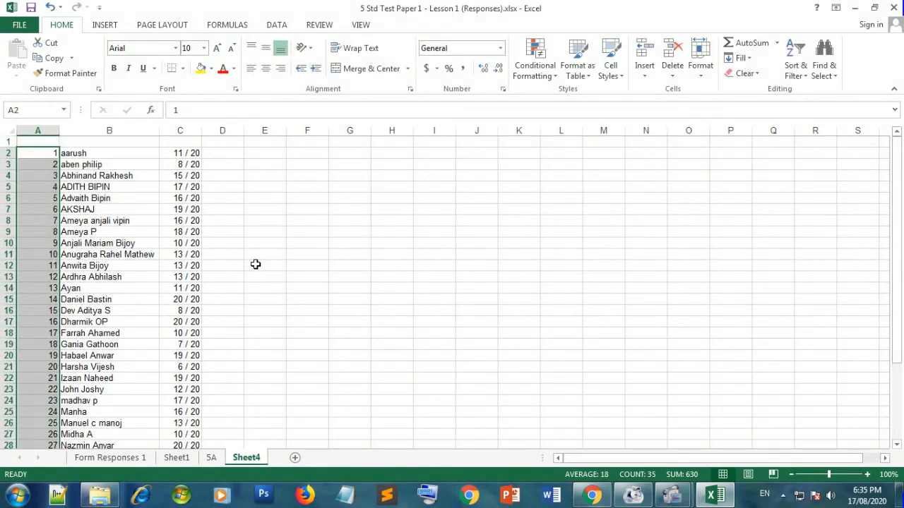
- Enter the headings Sno., Name and Marks in cells A1 to C1 of Sheet4
left_click(41, 145)
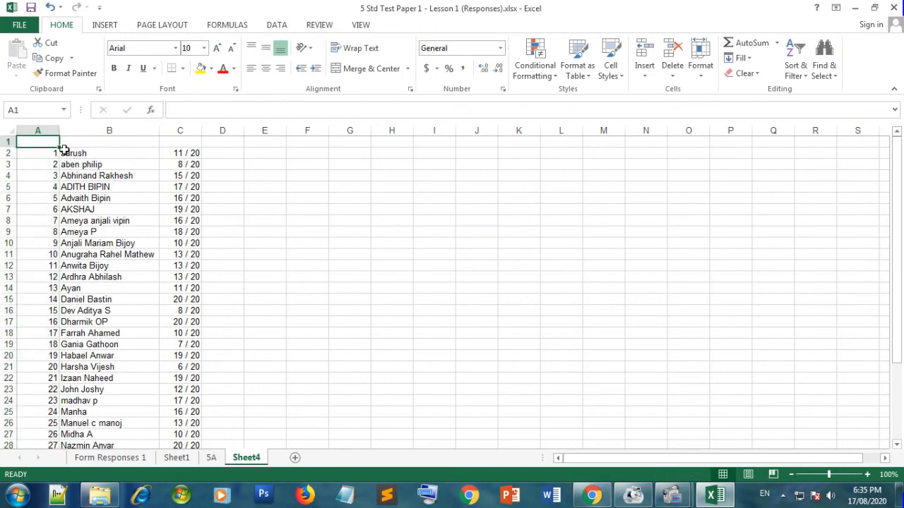
type("R")
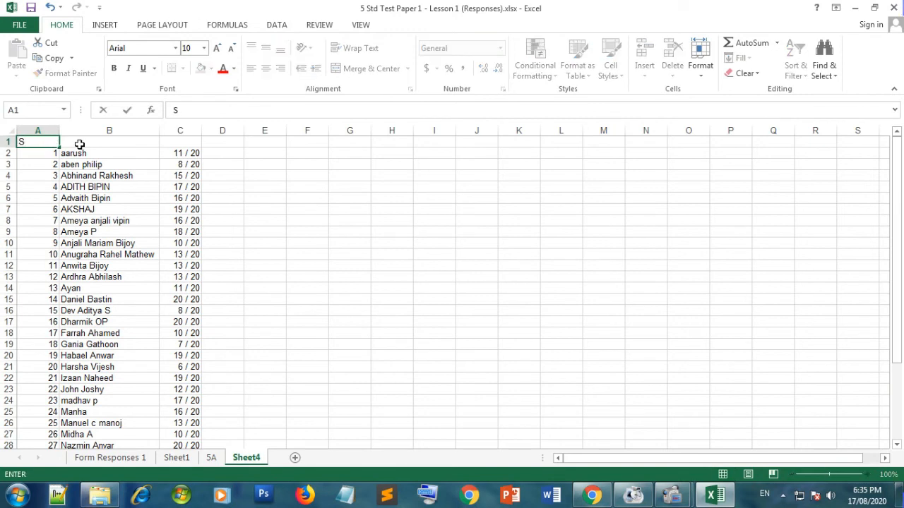
type(".")
left_click(80, 144)
type("Name")
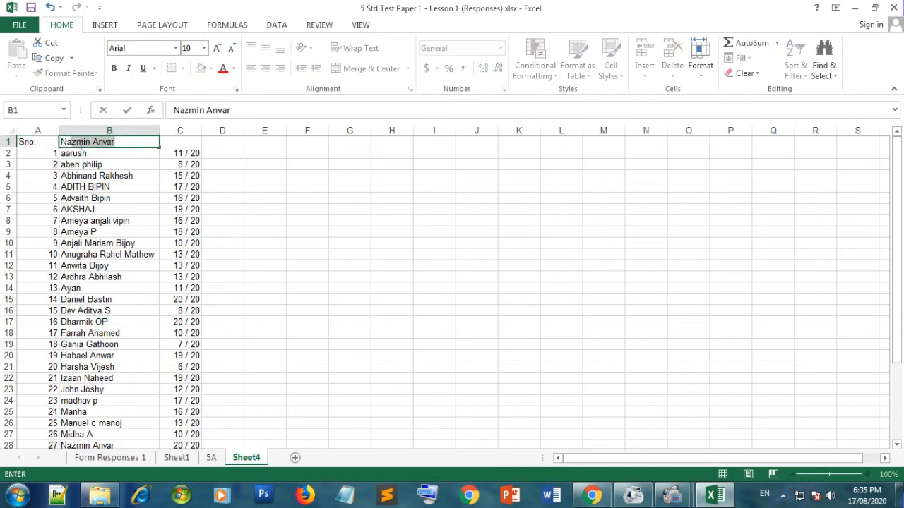
key("Tab")
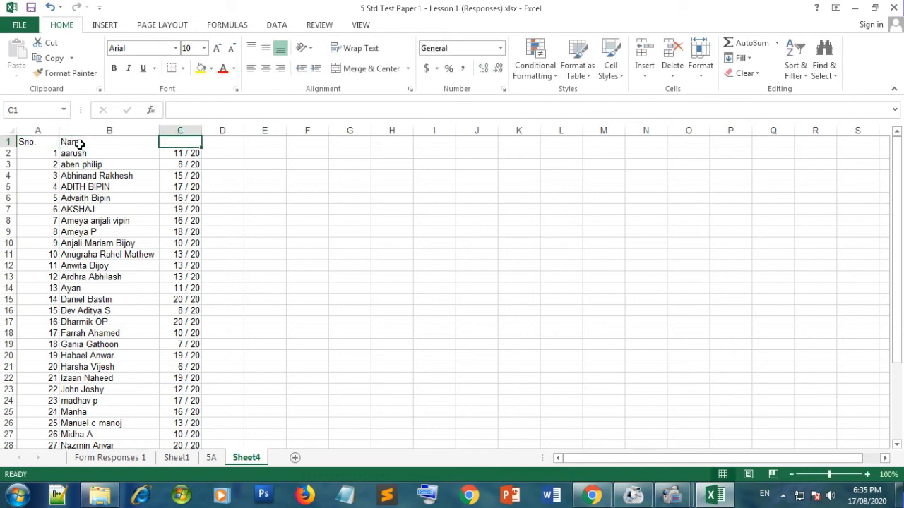
type("Ma")
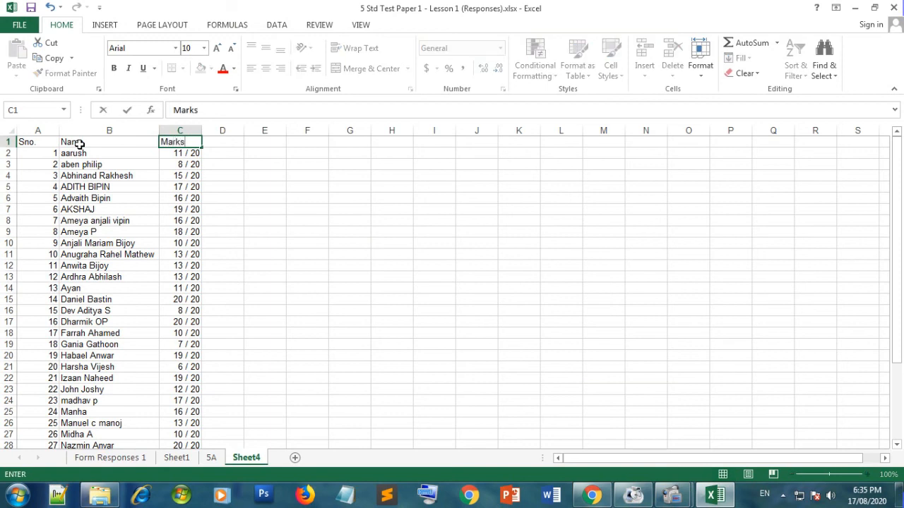
type("rks")
left_click(180, 177)
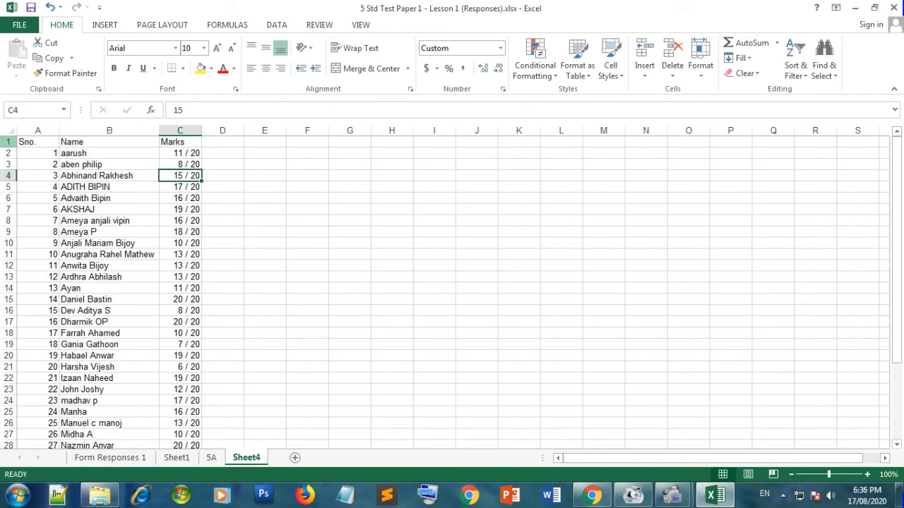
- Insert a blank row above the heading row on Sheet4 and look over the finished 5B list
left_click(8, 142)
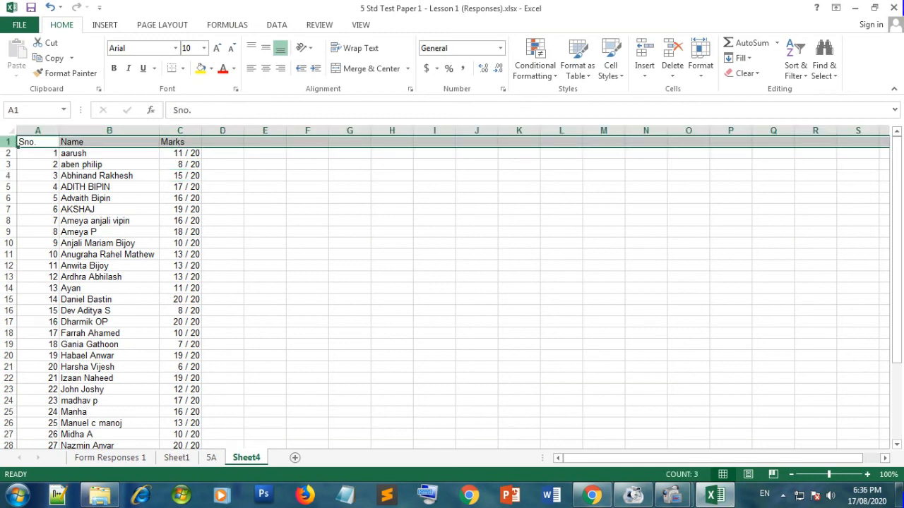
right_click(10, 143)
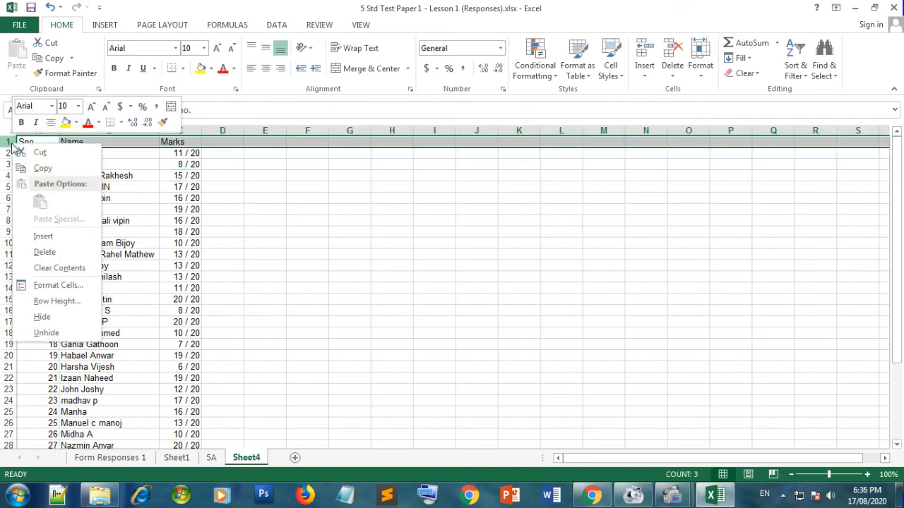
left_click(43, 237)
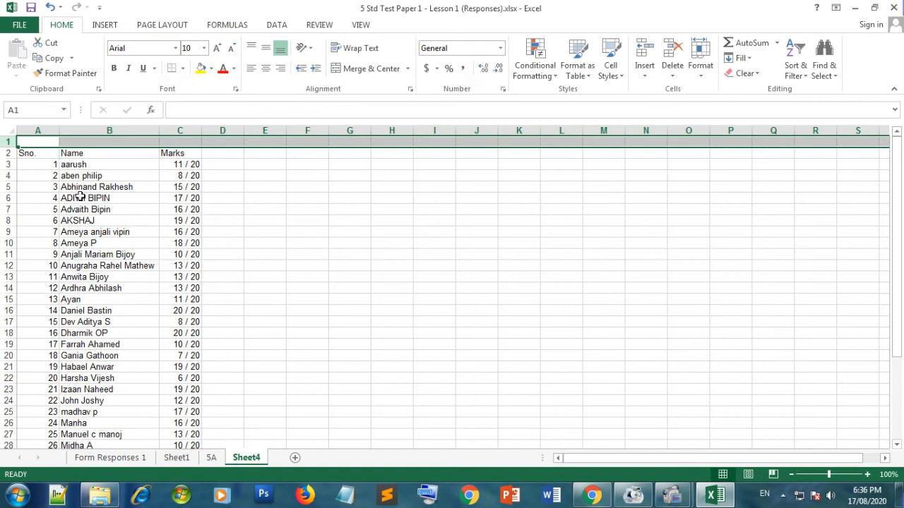
scroll(172, 299, "down", 1)
scroll(173, 298, "up", 1)
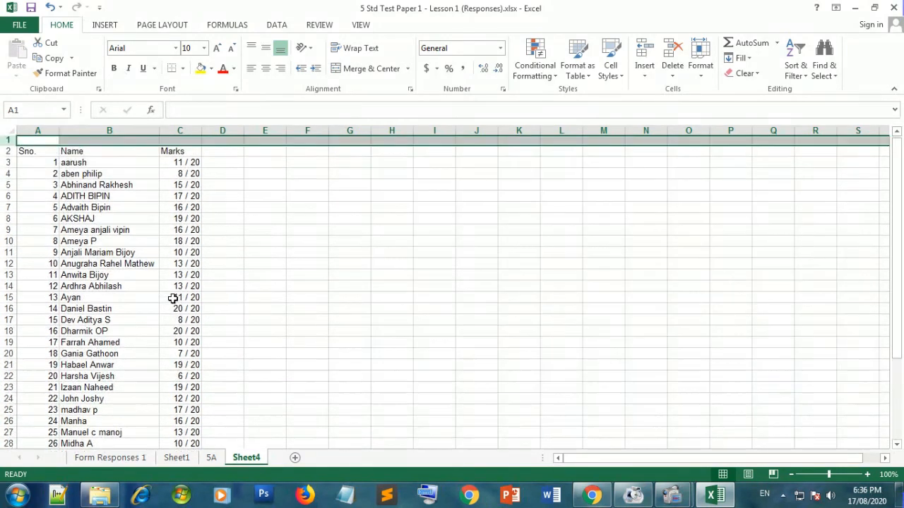
scroll(142, 212, "down", 5)
scroll(142, 212, "down", 3)
scroll(142, 211, "up", 8)
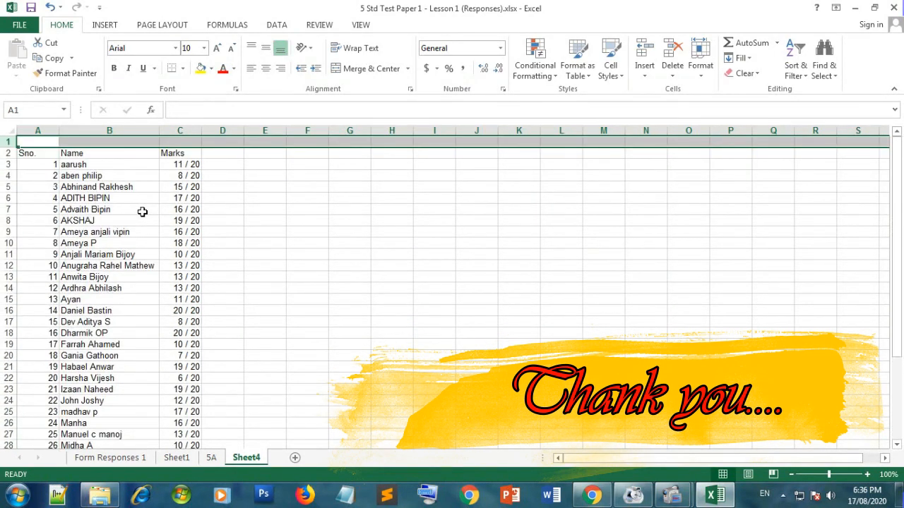